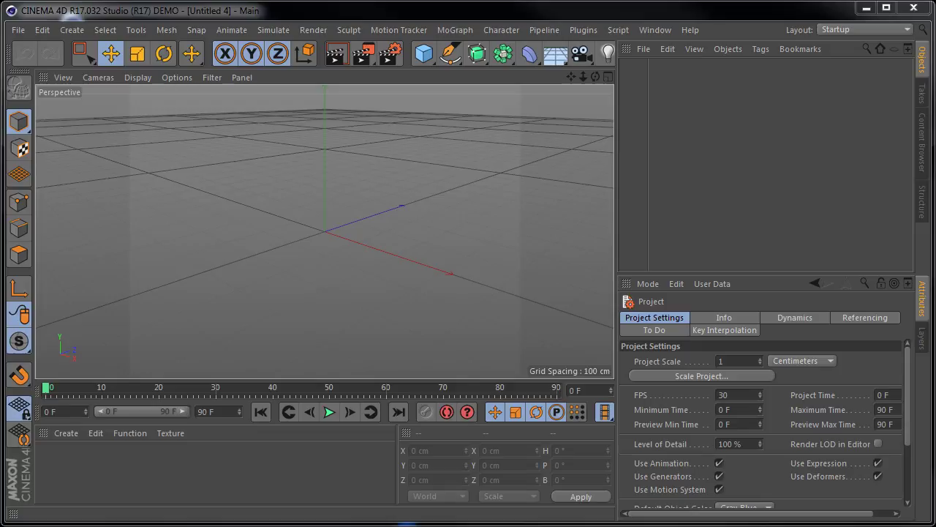
- Add a cube primitive to the scene and rename it CUBO1
{"action": "left_click", "coordinate": [424, 54]}
{"action": "left_click", "coordinate": [673, 131]}
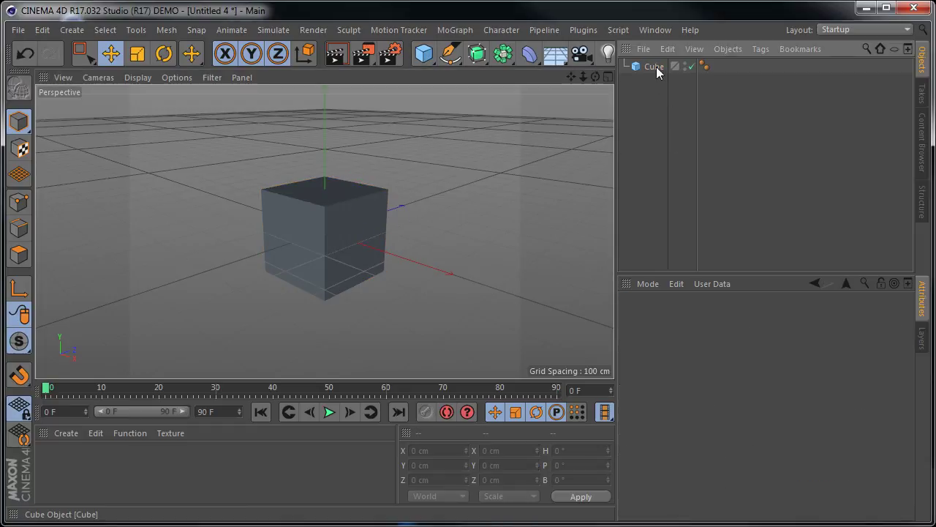
{"action": "left_click", "coordinate": [655, 66]}
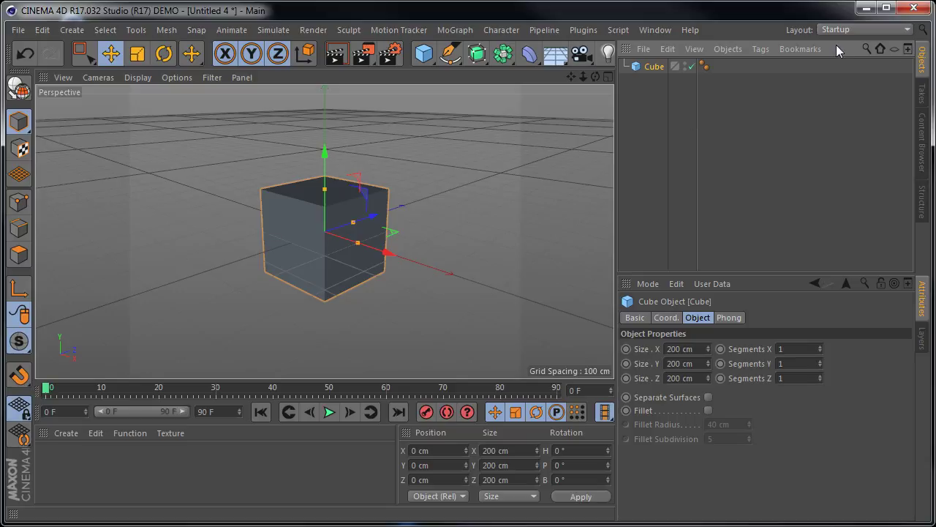
{"action": "double_click", "coordinate": [654, 66]}
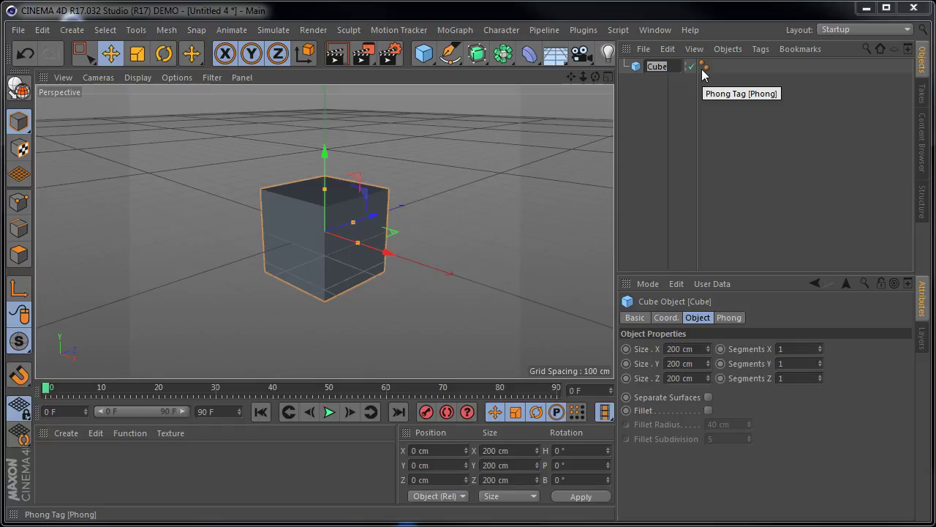
{"action": "type", "text": "CUBO1"}
{"action": "key", "text": "Return"}
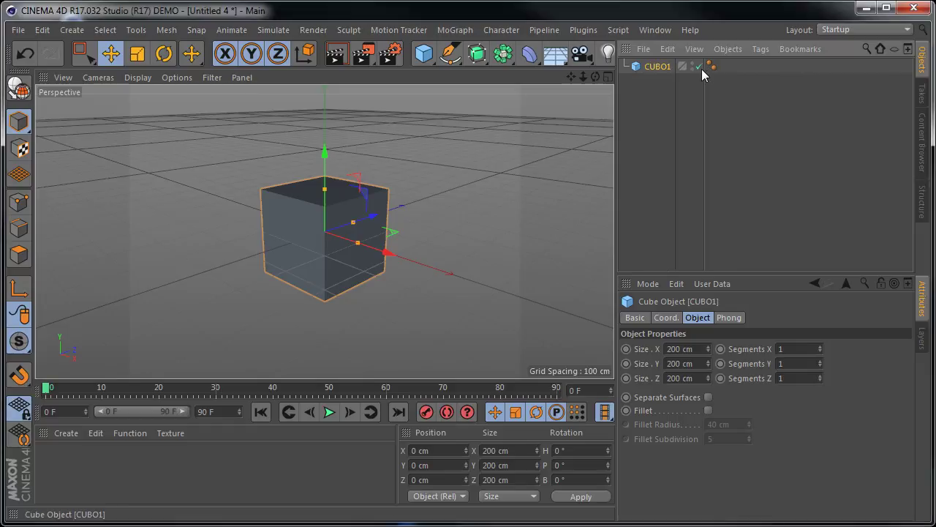
{"action": "left_click", "coordinate": [646, 143]}
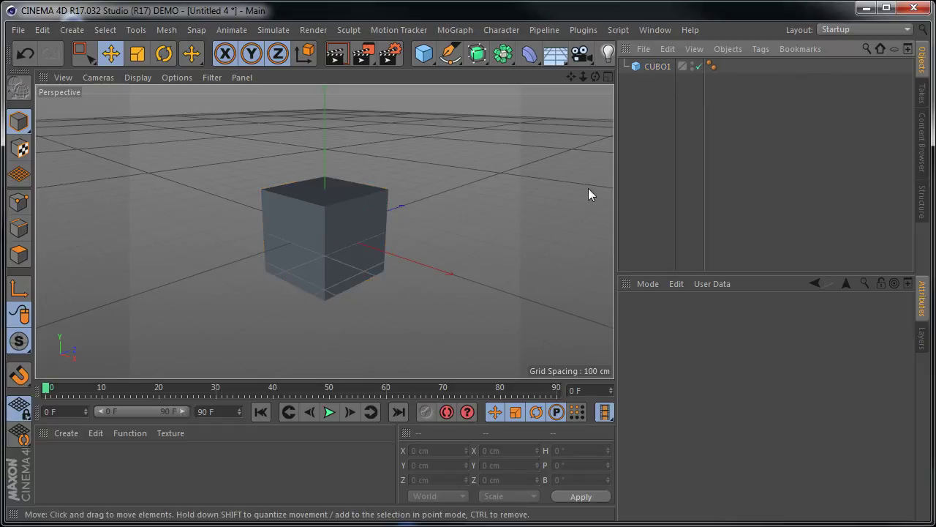
- Add a second cube and move it beside CUBO1, to about X 269 cm and Z 155 cm
{"action": "left_click", "coordinate": [334, 246]}
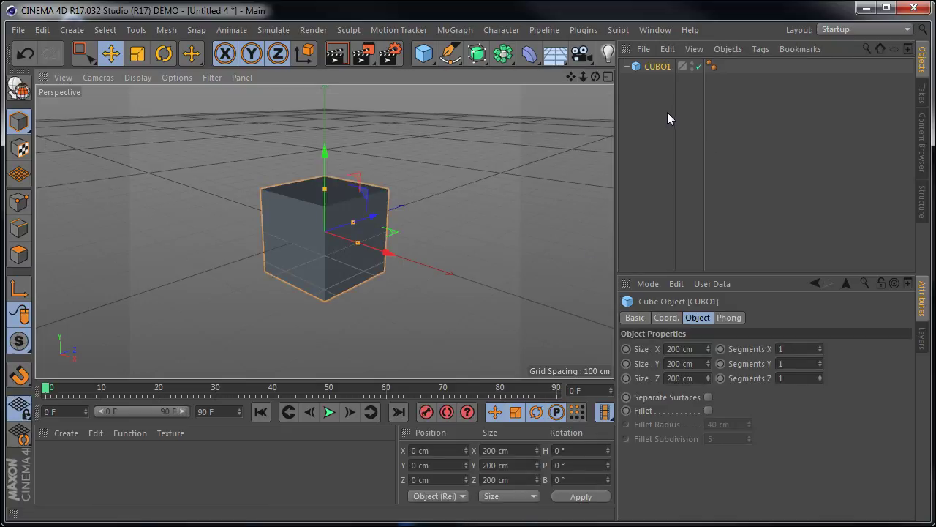
{"action": "left_click", "coordinate": [448, 145]}
{"action": "left_click", "coordinate": [424, 53]}
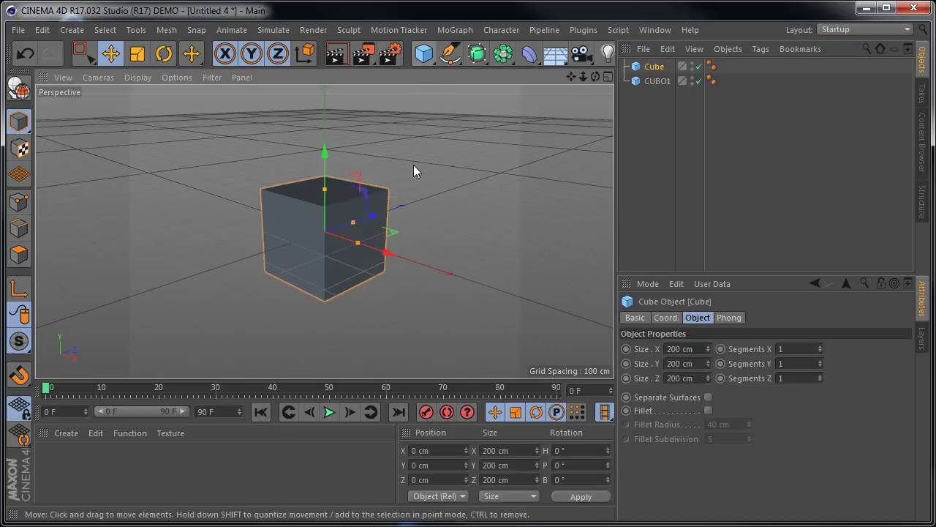
{"action": "left_click_drag", "start_coordinate": [390, 253], "coordinate": [504, 296]}
{"action": "left_click_drag", "start_coordinate": [469, 250], "coordinate": [493, 207]}
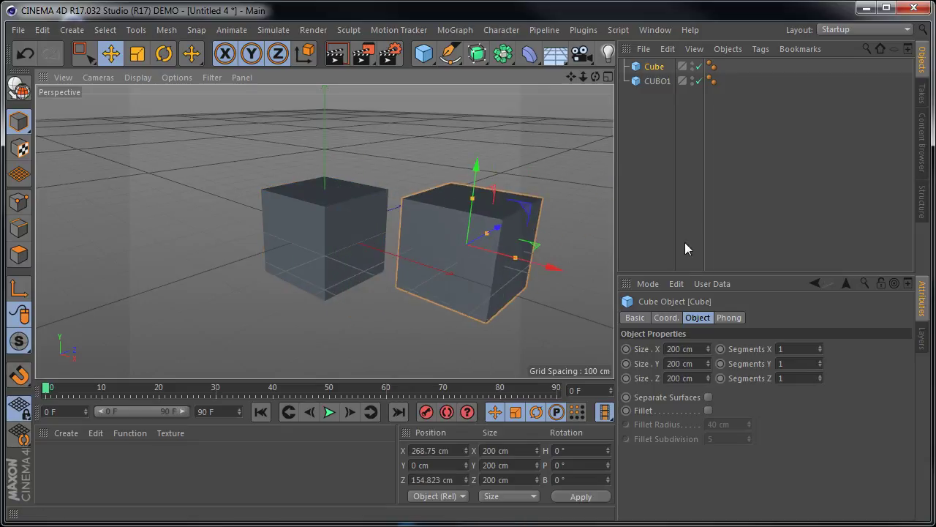
- Rename the second cube CUBO2 and clear the selection
{"action": "double_click", "coordinate": [655, 66]}
{"action": "type", "text": "CUBO2"}
{"action": "key", "text": "Return"}
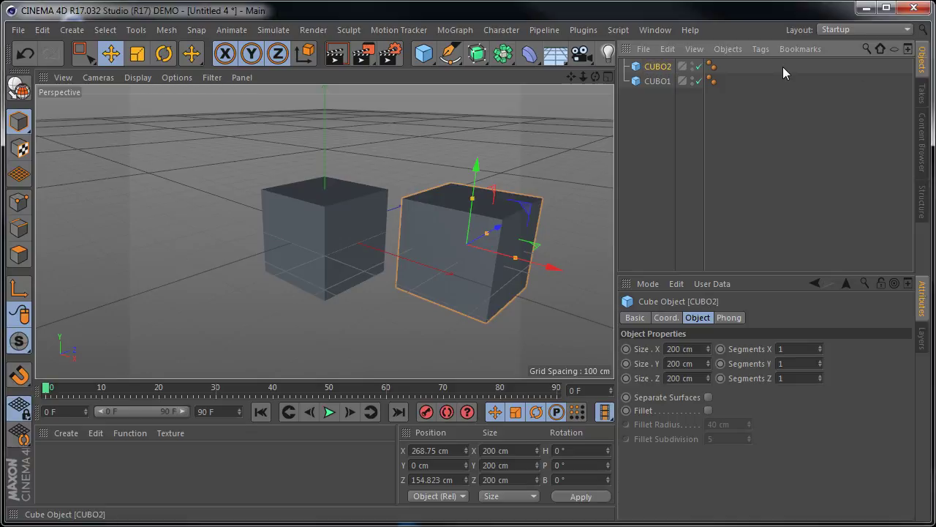
{"action": "left_click", "coordinate": [669, 117]}
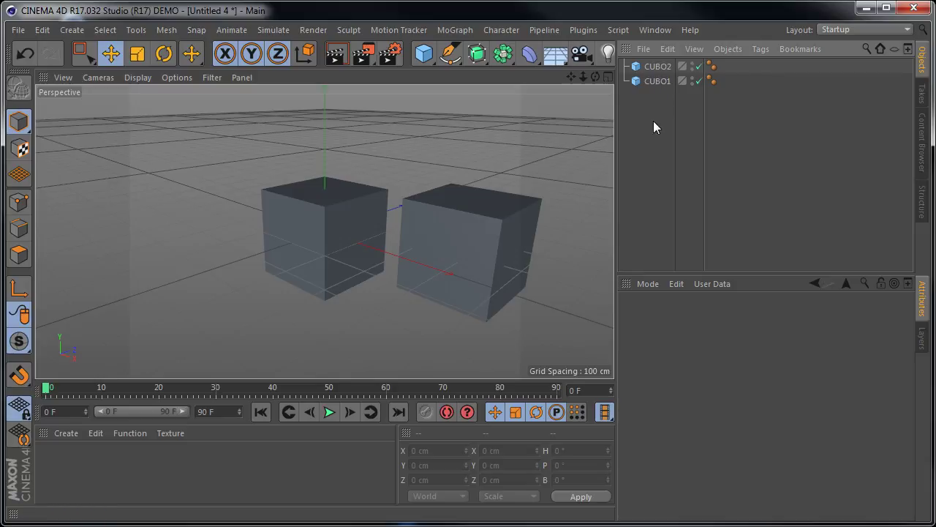
- Select both cubes together in the object list, clear the selection, and select CUBO1 alone
{"action": "left_click_drag", "start_coordinate": [653, 121], "coordinate": [626, 61]}
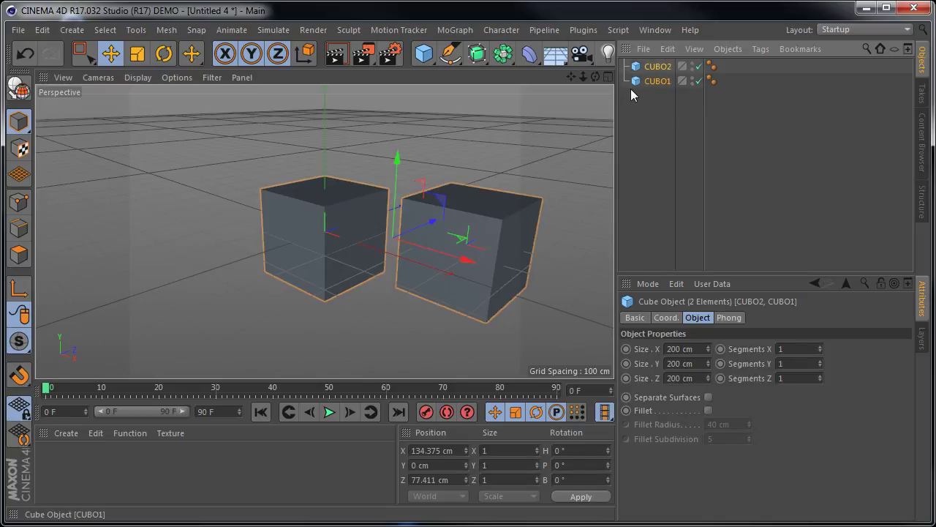
{"action": "left_click", "coordinate": [653, 125]}
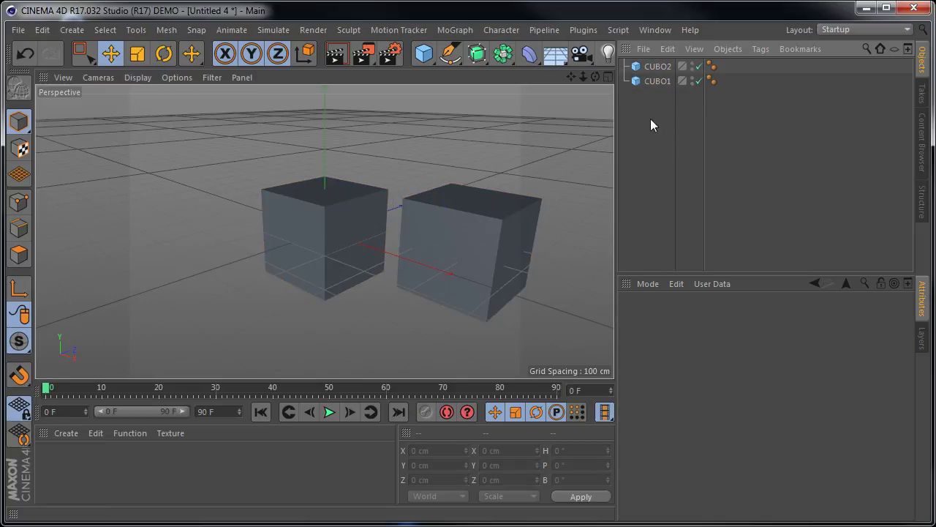
{"action": "left_click", "coordinate": [655, 81]}
- Make CUBO2 a child of CUBO1 in the object hierarchy
{"action": "left_click", "coordinate": [657, 67]}
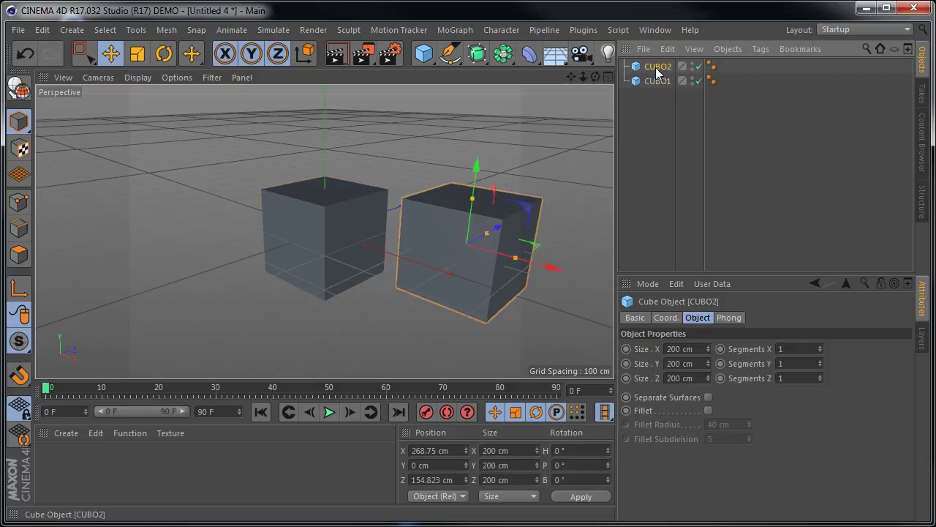
{"action": "mouse_move", "coordinate": [658, 69]}
{"action": "left_mouse_down"}
{"action": "mouse_move", "coordinate": [670, 80]}
{"action": "mouse_move", "coordinate": [656, 67]}
{"action": "mouse_move", "coordinate": [662, 87]}
{"action": "mouse_move", "coordinate": [647, 136]}
{"action": "mouse_move", "coordinate": [640, 115]}
{"action": "mouse_move", "coordinate": [662, 67]}
{"action": "left_mouse_up"}
{"action": "left_click_drag", "start_coordinate": [659, 66], "coordinate": [658, 77]}
{"action": "left_click_drag", "start_coordinate": [654, 83], "coordinate": [653, 82]}
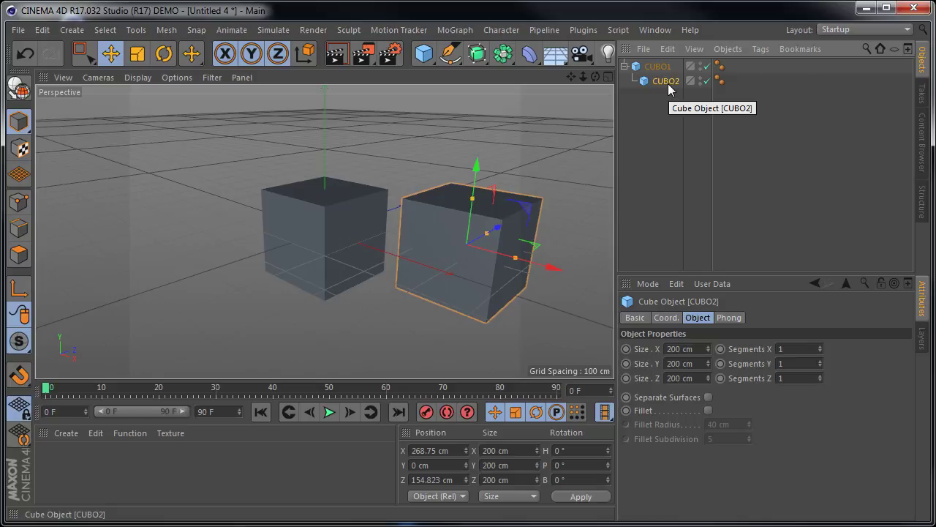
- Select parent CUBO1 and child CUBO2 in turn to compare what each selection includes
{"action": "left_click", "coordinate": [654, 70]}
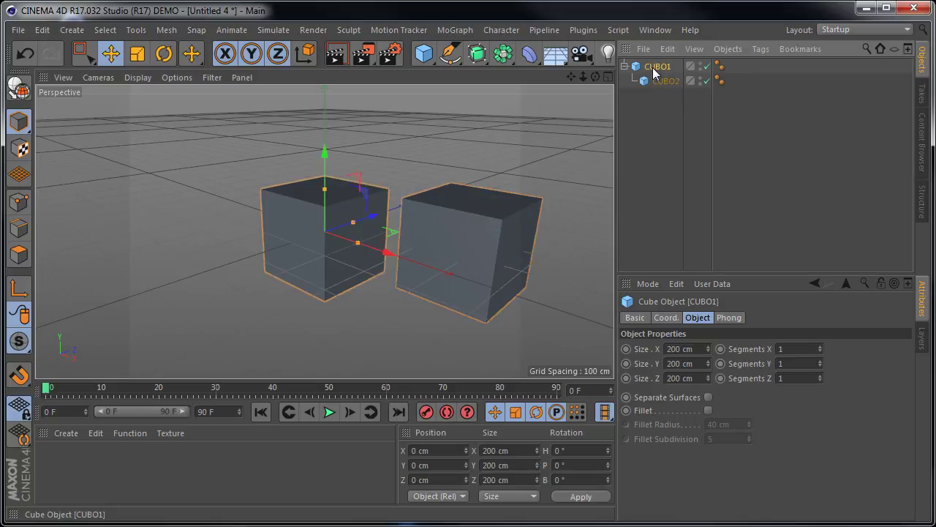
{"action": "left_click", "coordinate": [669, 84]}
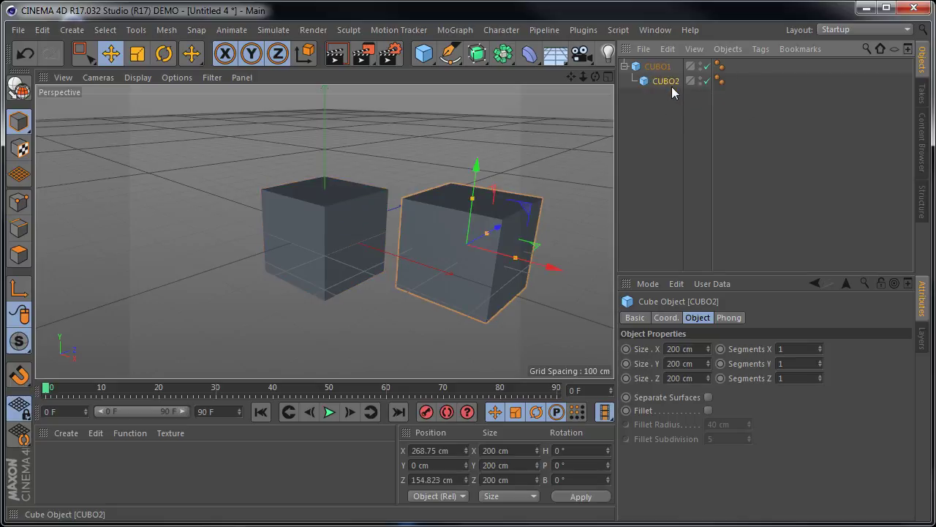
{"action": "left_click", "coordinate": [656, 122]}
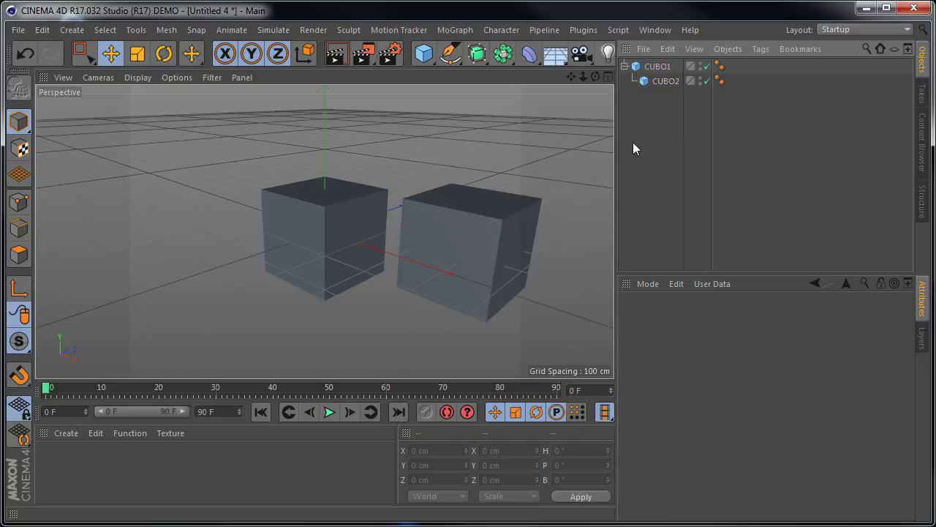
- Move child CUBO2 slightly along Z to about 160 cm and rotate its heading to about 42°
{"action": "left_click", "coordinate": [667, 81]}
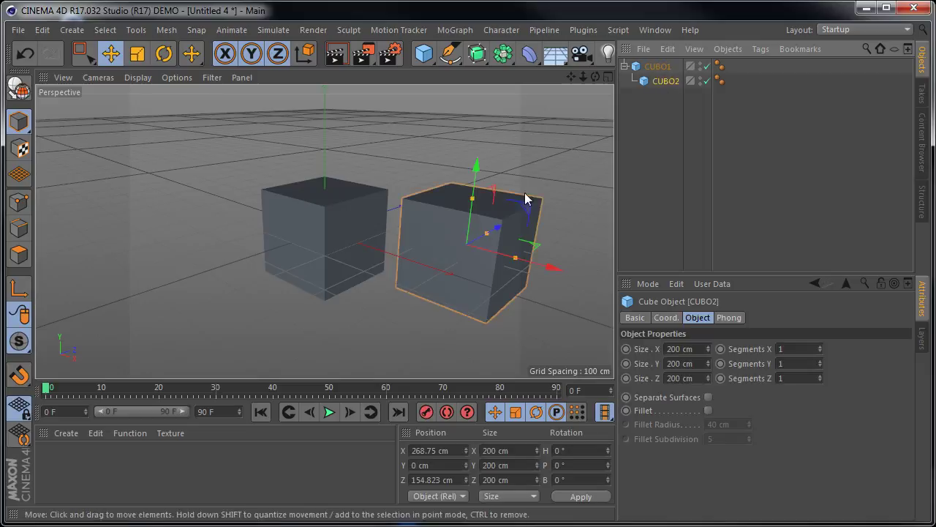
{"action": "mouse_move", "coordinate": [500, 228]}
{"action": "left_mouse_down"}
{"action": "mouse_move", "coordinate": [542, 205]}
{"action": "mouse_move", "coordinate": [490, 245]}
{"action": "mouse_move", "coordinate": [505, 230]}
{"action": "left_mouse_up"}
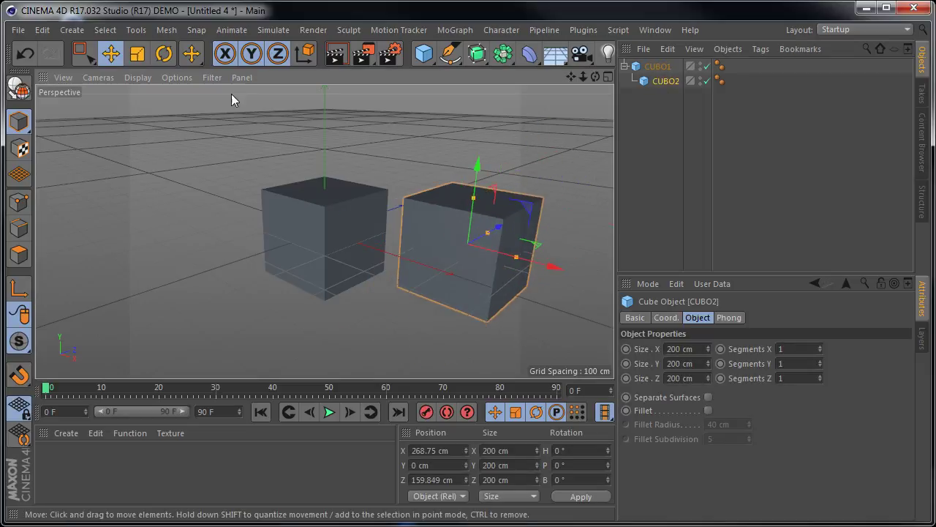
{"action": "left_click", "coordinate": [163, 53]}
{"action": "left_click_drag", "start_coordinate": [512, 272], "coordinate": [536, 265]}
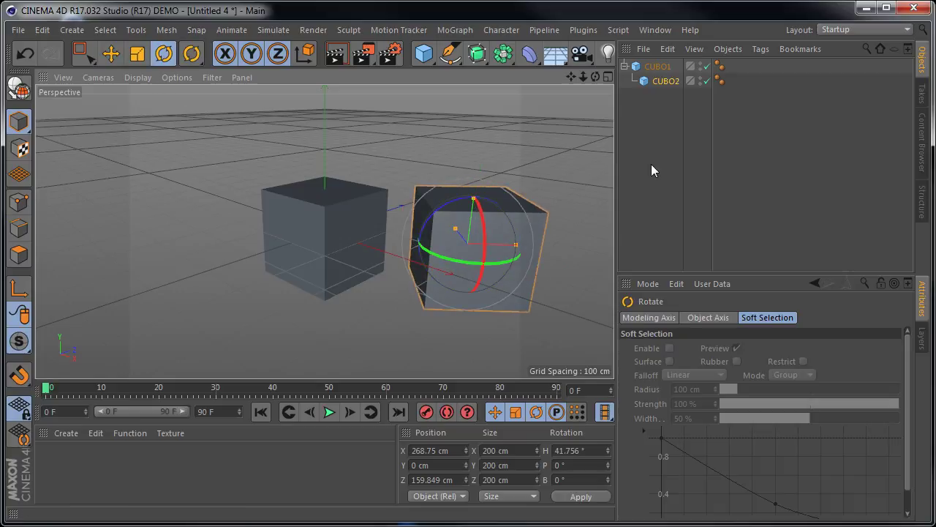
- Rotate parent CUBO1 together with its child to a heading of about 26°
{"action": "left_click", "coordinate": [660, 67]}
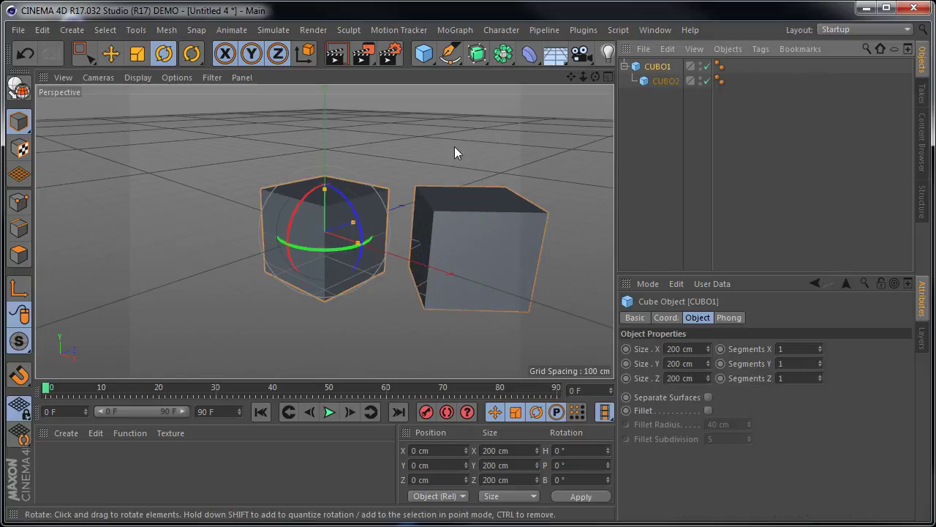
{"action": "mouse_move", "coordinate": [319, 250]}
{"action": "left_mouse_down"}
{"action": "mouse_move", "coordinate": [361, 258]}
{"action": "mouse_move", "coordinate": [278, 245]}
{"action": "mouse_move", "coordinate": [316, 244]}
{"action": "left_mouse_up"}
{"action": "left_click", "coordinate": [667, 80]}
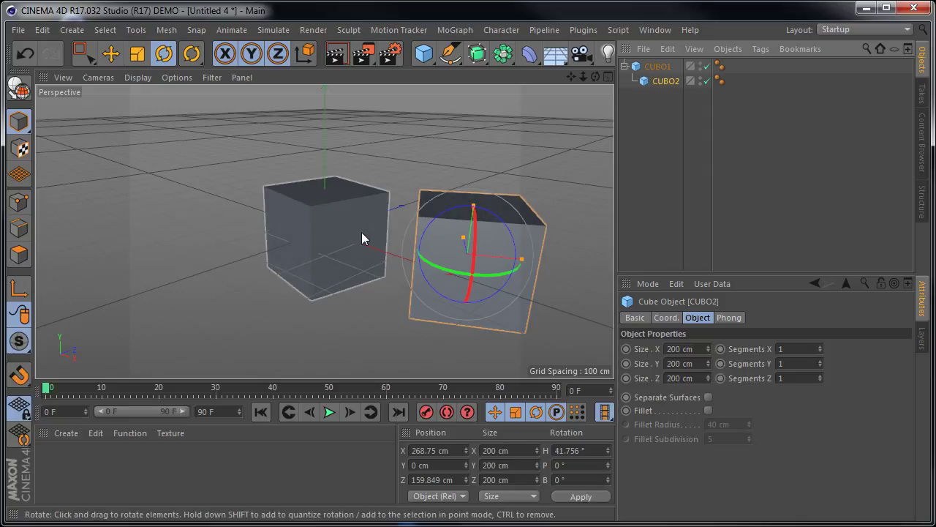
{"action": "left_click", "coordinate": [321, 234]}
{"action": "left_click_drag", "start_coordinate": [319, 250], "coordinate": [410, 266]}
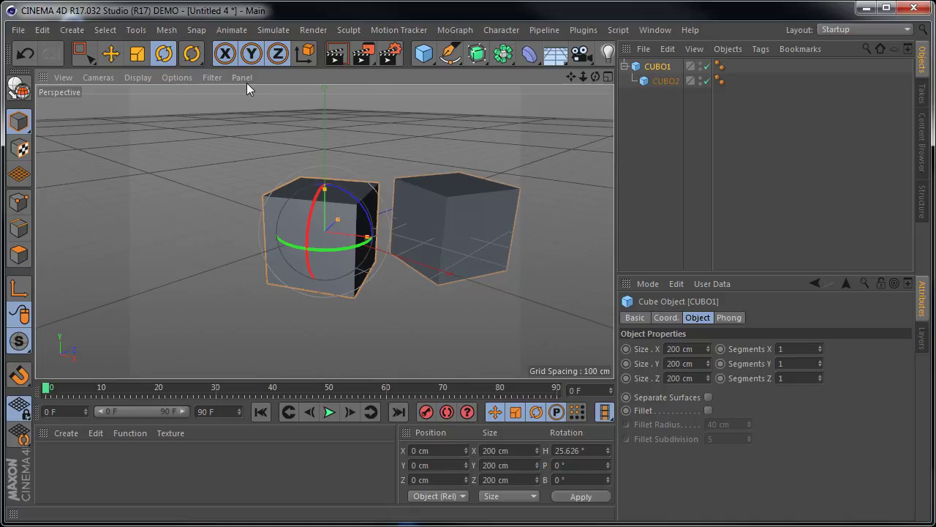
- Try moving parent CUBO1 together with its child across the floor plane, and undo the move
{"action": "left_click", "coordinate": [111, 53]}
{"action": "left_click_drag", "start_coordinate": [359, 210], "coordinate": [359, 260]}
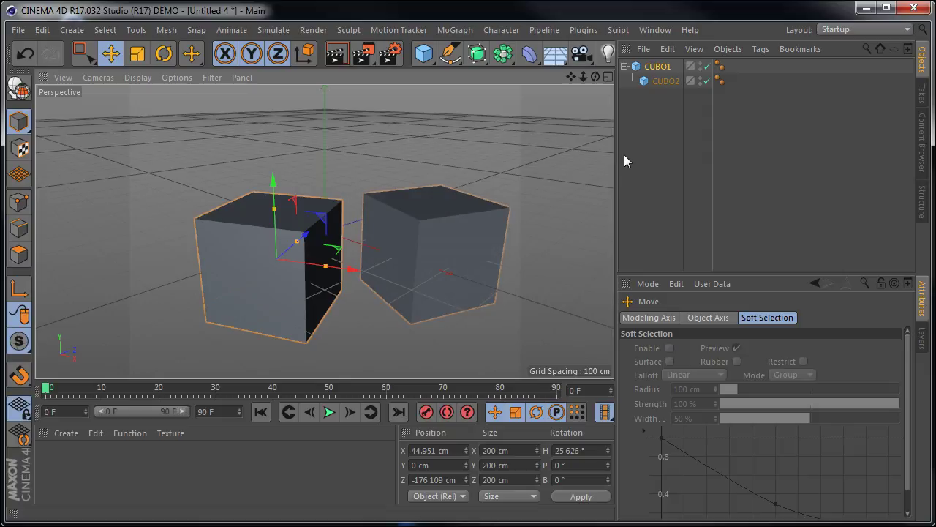
{"action": "key", "text": "ctrl+z"}
{"action": "key", "text": "ctrl+z"}
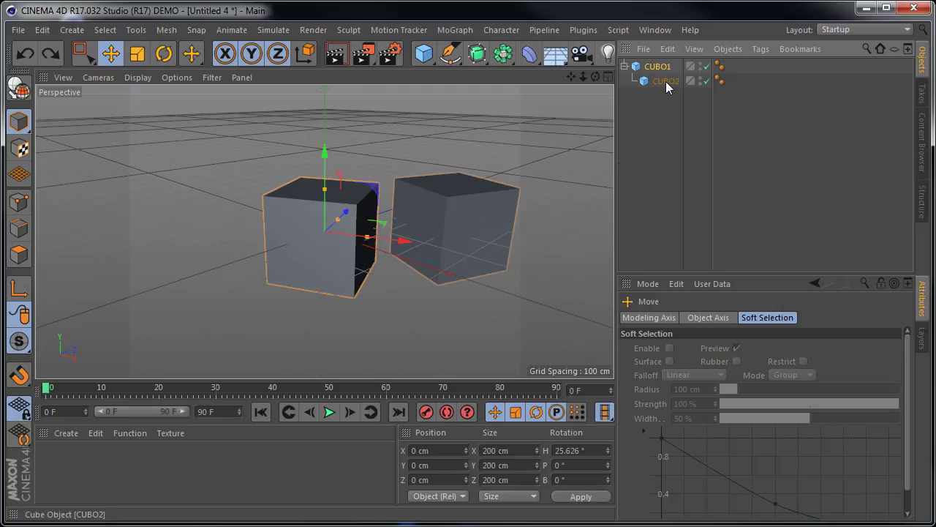
- Delete only the child CUBO2 and undo the deletion
{"action": "left_click", "coordinate": [486, 237]}
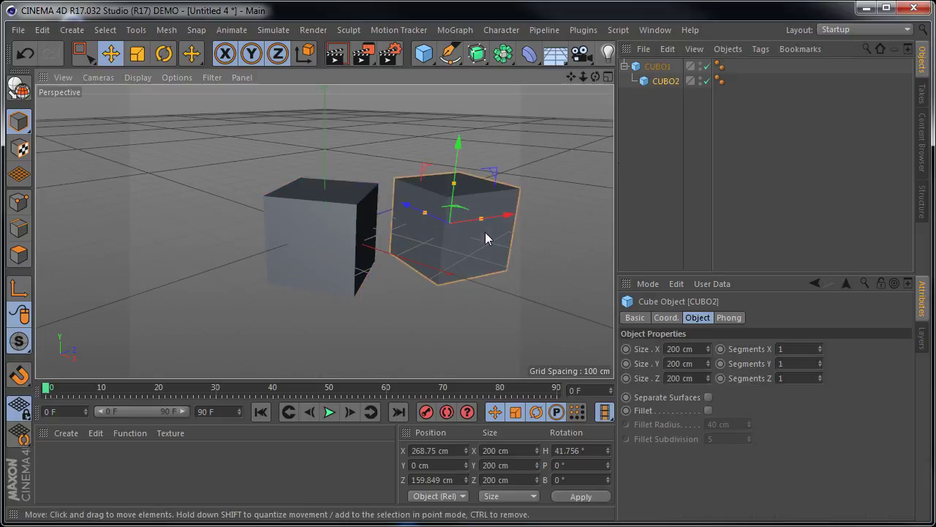
{"action": "left_click", "coordinate": [669, 88]}
{"action": "left_click", "coordinate": [666, 81]}
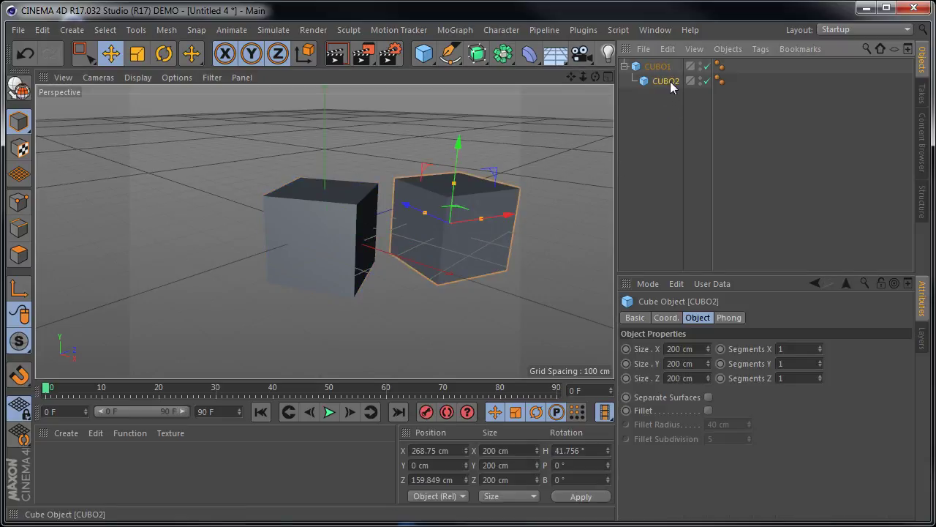
{"action": "key", "text": "Delete"}
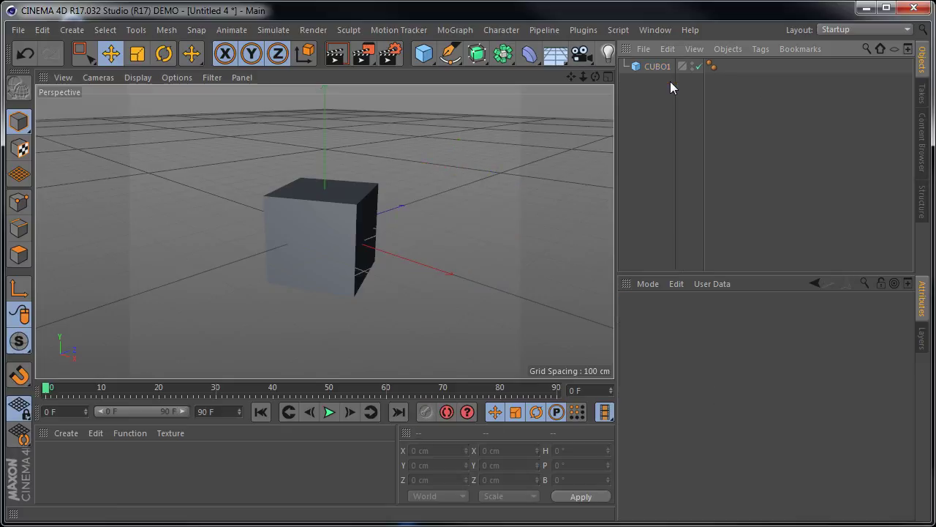
{"action": "key", "text": "ctrl+z"}
- Delete parent CUBO1 along with its child, and close all projects without saving the changes
{"action": "left_click", "coordinate": [663, 68]}
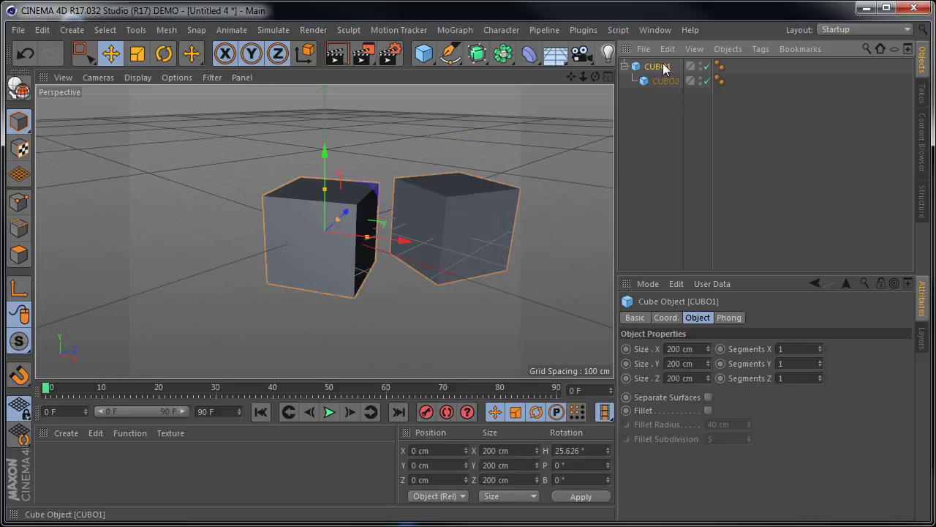
{"action": "key", "text": "Delete"}
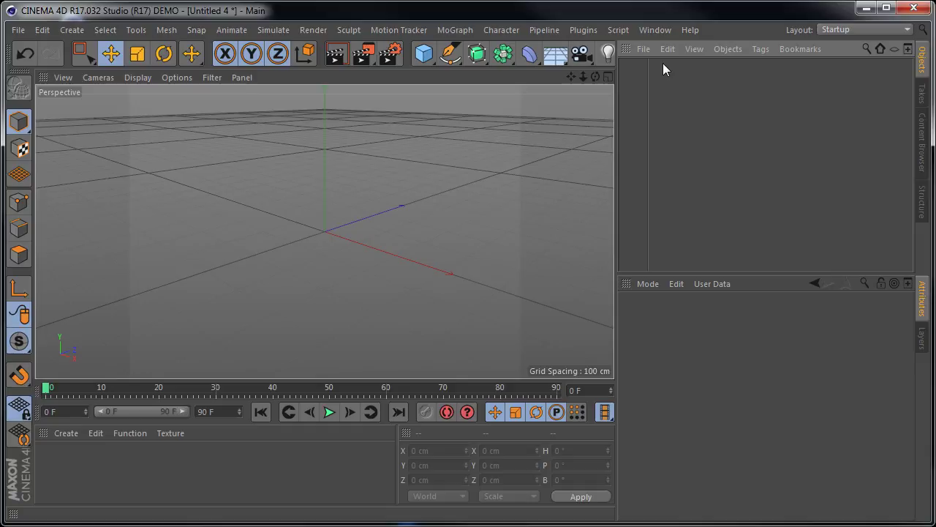
{"action": "left_click", "coordinate": [23, 30]}
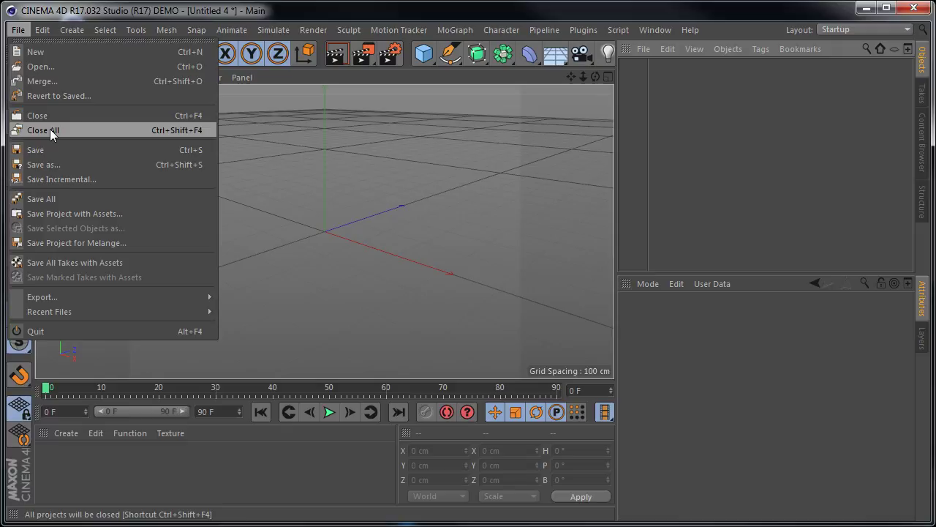
{"action": "left_click", "coordinate": [49, 130]}
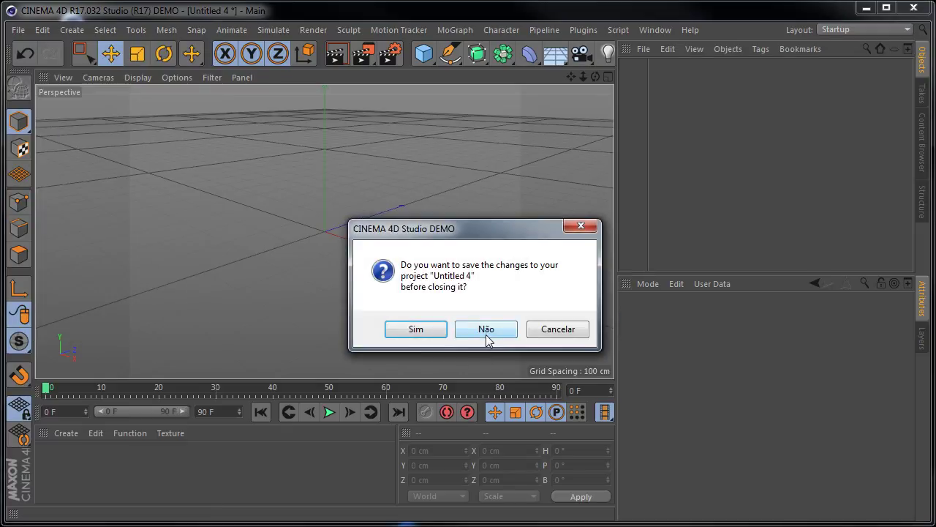
{"action": "left_click", "coordinate": [486, 330]}
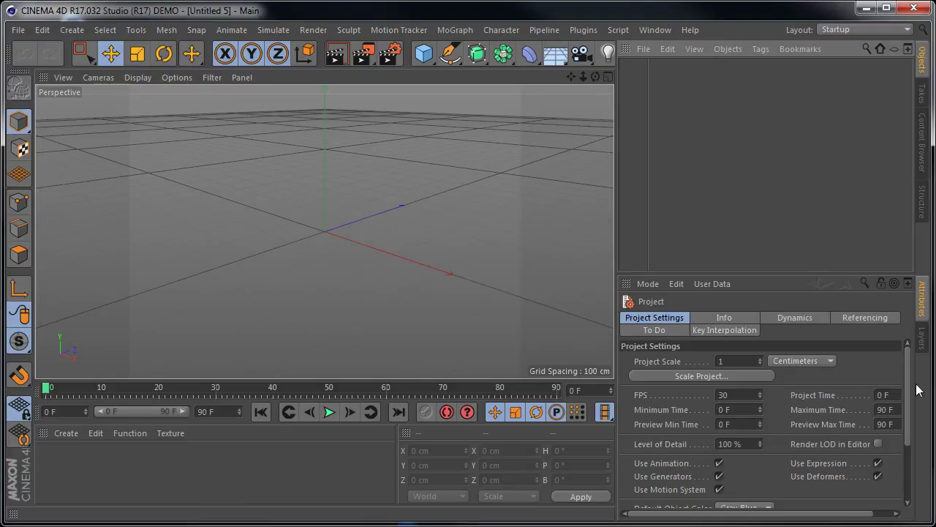
- Add a cube and a cone in the new project, and place the cone on top of the cube
{"action": "left_click", "coordinate": [425, 57]}
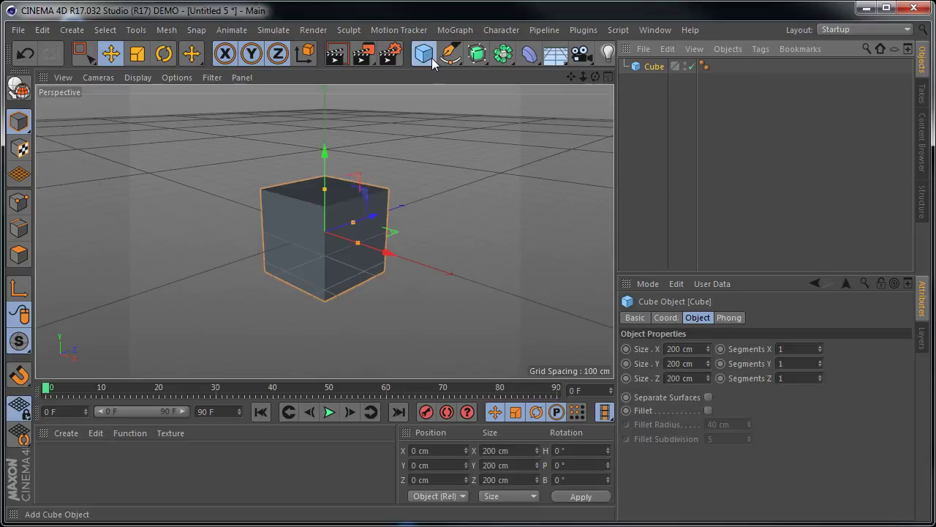
{"action": "left_click", "coordinate": [424, 55]}
{"action": "left_click", "coordinate": [622, 79]}
{"action": "left_click_drag", "start_coordinate": [392, 255], "coordinate": [470, 280]}
{"action": "left_click_drag", "start_coordinate": [435, 233], "coordinate": [432, 238]}
{"action": "left_click_drag", "start_coordinate": [382, 173], "coordinate": [401, 71]}
{"action": "left_click_drag", "start_coordinate": [479, 166], "coordinate": [387, 155]}
{"action": "left_click", "coordinate": [575, 359]}
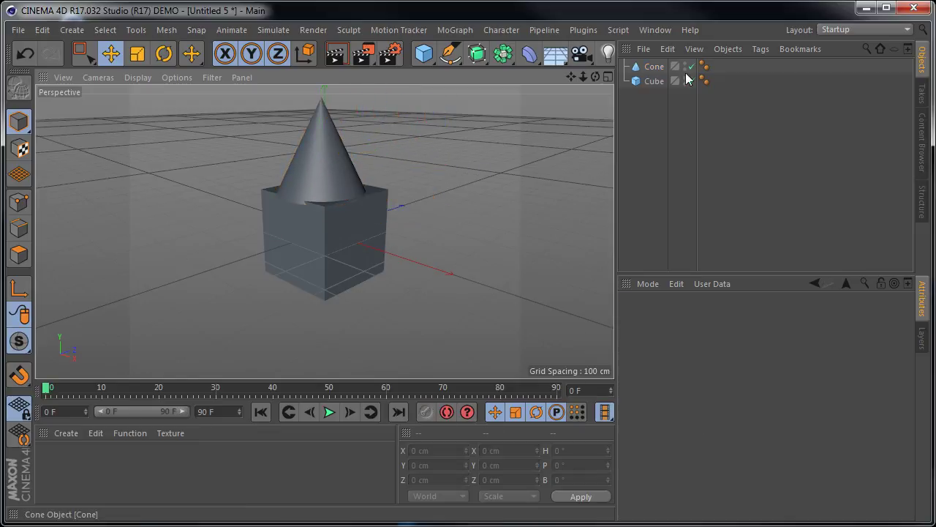
- Make the cone a child of the cube
{"action": "mouse_move", "coordinate": [650, 71]}
{"action": "left_mouse_down"}
{"action": "mouse_move", "coordinate": [656, 91]}
{"action": "mouse_move", "coordinate": [650, 81]}
{"action": "left_mouse_up"}
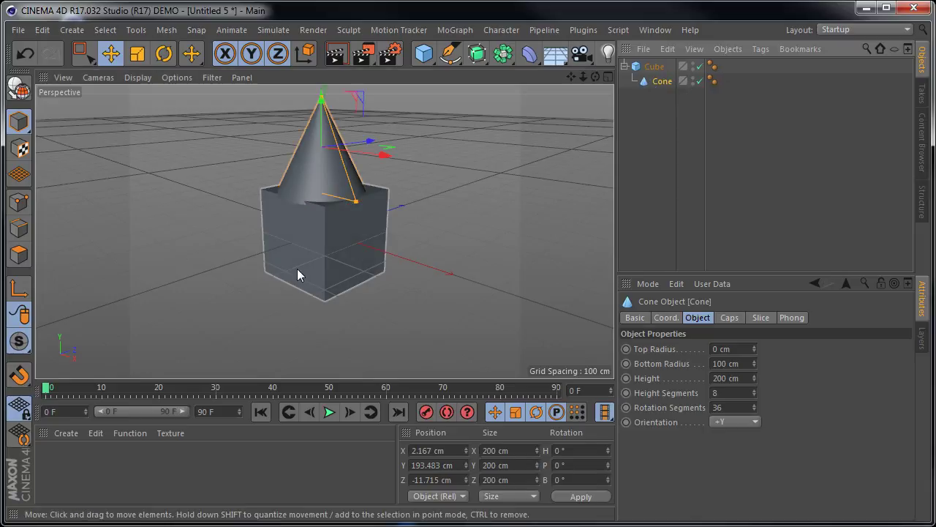
- Try rotating the parent cube together with its child cone, and undo the rotation
{"action": "left_click", "coordinate": [335, 255]}
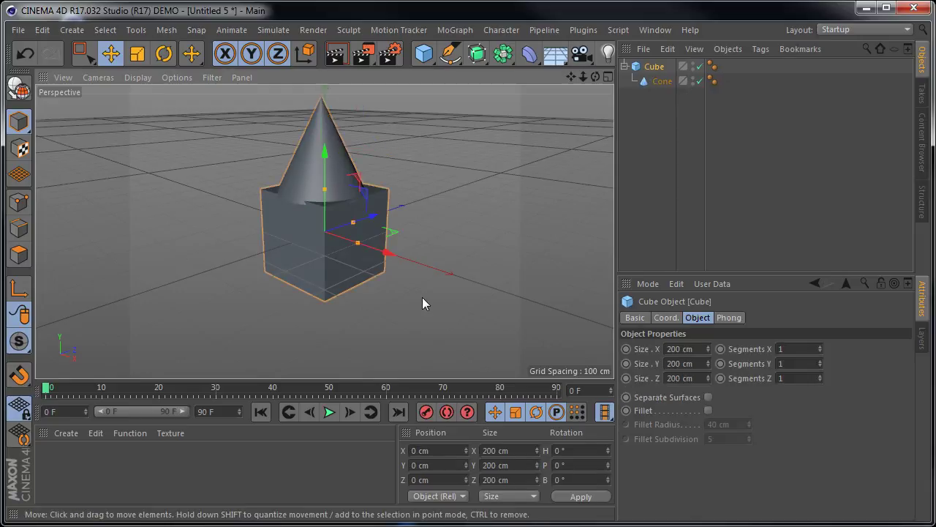
{"action": "left_click", "coordinate": [164, 54]}
{"action": "left_click_drag", "start_coordinate": [290, 238], "coordinate": [361, 166]}
{"action": "key", "text": "ctrl+z"}
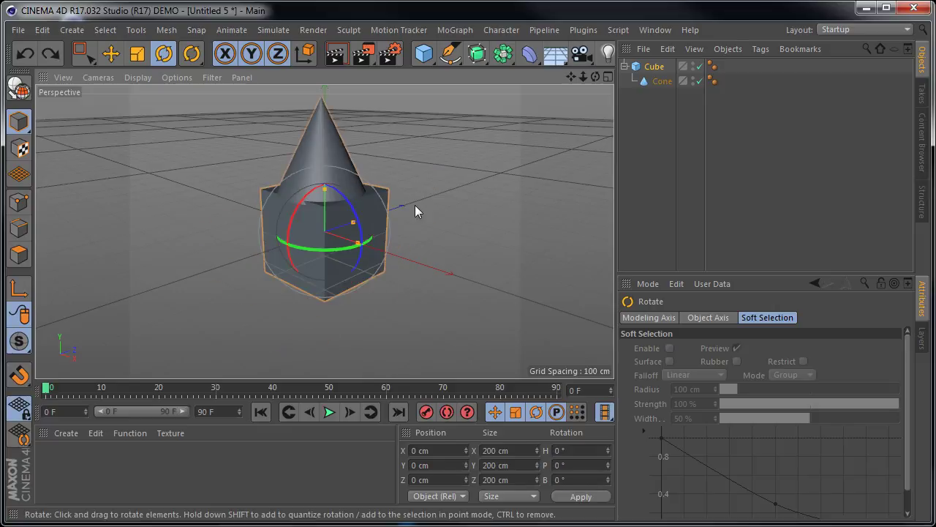
{"action": "left_click", "coordinate": [661, 126]}
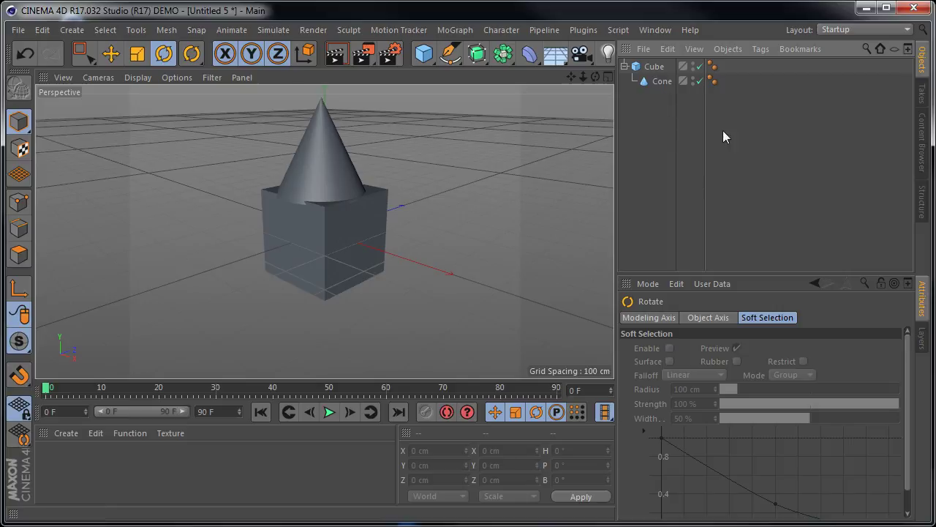
- Add a sphere, raise it about 162 cm to the middle of the cone, and shrink its radius to about 76 cm
{"action": "left_click", "coordinate": [427, 60]}
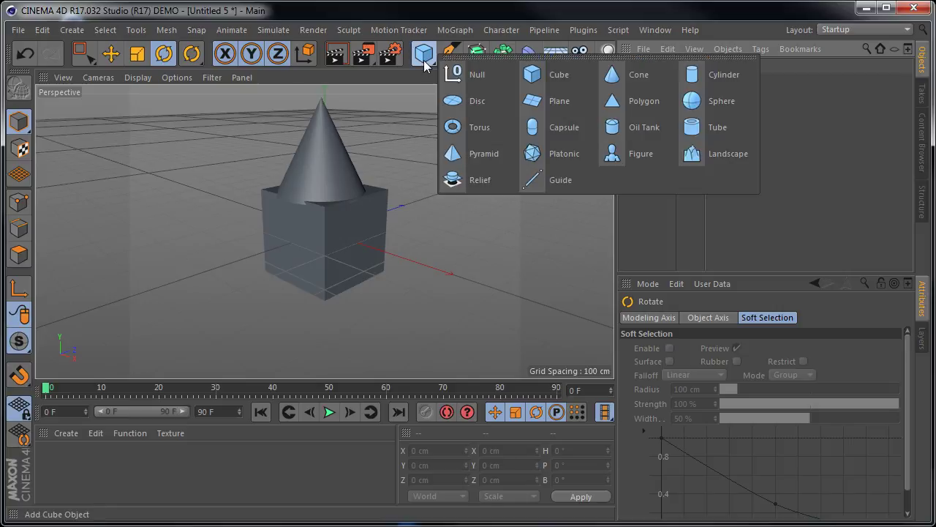
{"action": "left_click", "coordinate": [692, 99]}
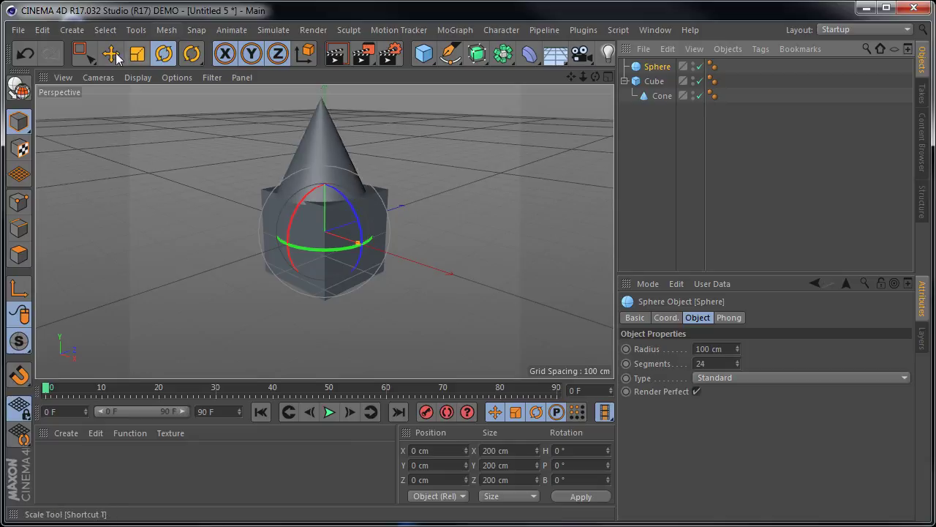
{"action": "left_click", "coordinate": [111, 53]}
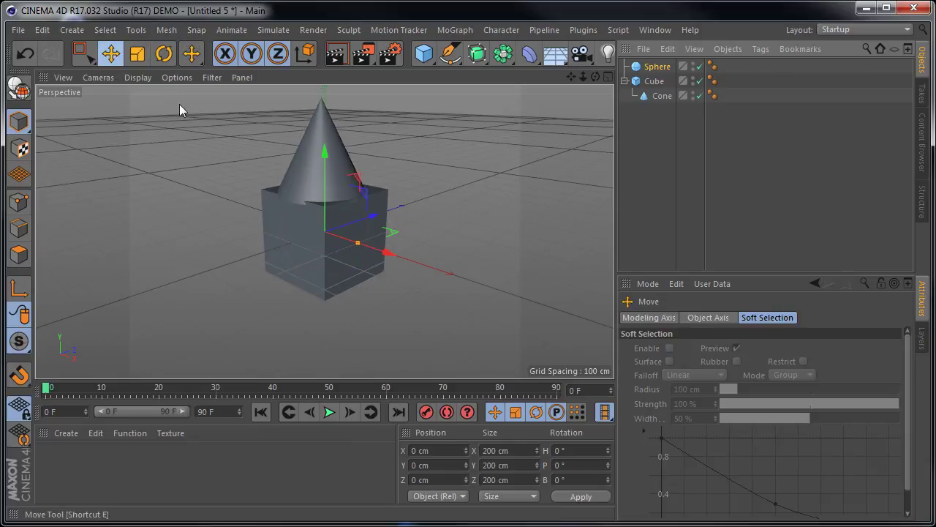
{"action": "left_click_drag", "start_coordinate": [321, 147], "coordinate": [321, 70]}
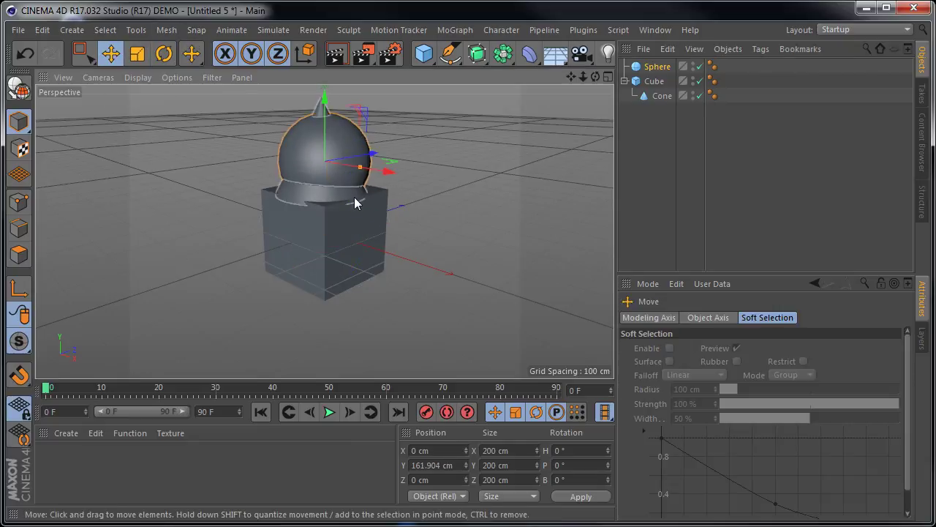
{"action": "mouse_move", "coordinate": [361, 171]}
{"action": "left_mouse_down"}
{"action": "mouse_move", "coordinate": [352, 171]}
{"action": "mouse_move", "coordinate": [370, 161]}
{"action": "left_mouse_up"}
{"action": "left_click", "coordinate": [562, 265]}
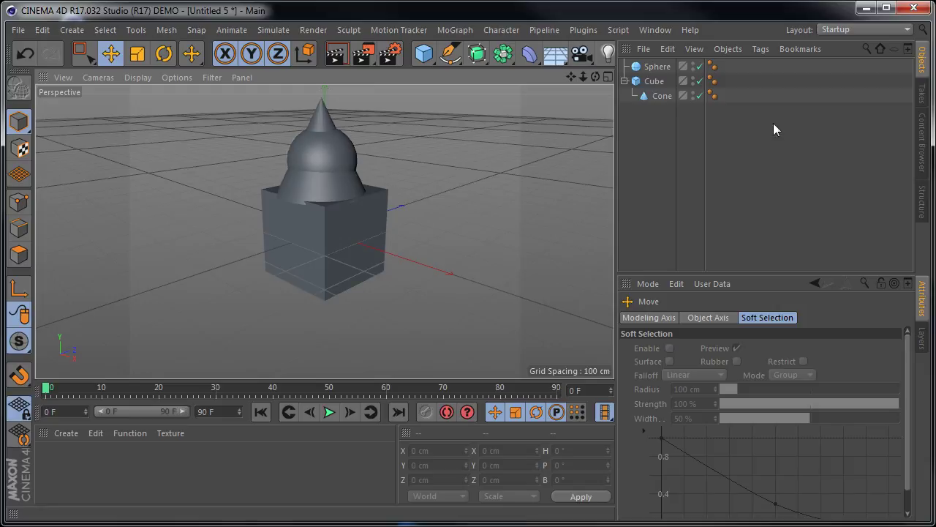
- Make the sphere a child of the cone and raise it slightly to a relative Y position of about -26 cm
{"action": "left_click_drag", "start_coordinate": [662, 96], "coordinate": [656, 95]}
{"action": "left_click", "coordinate": [671, 153]}
{"action": "left_click", "coordinate": [670, 96]}
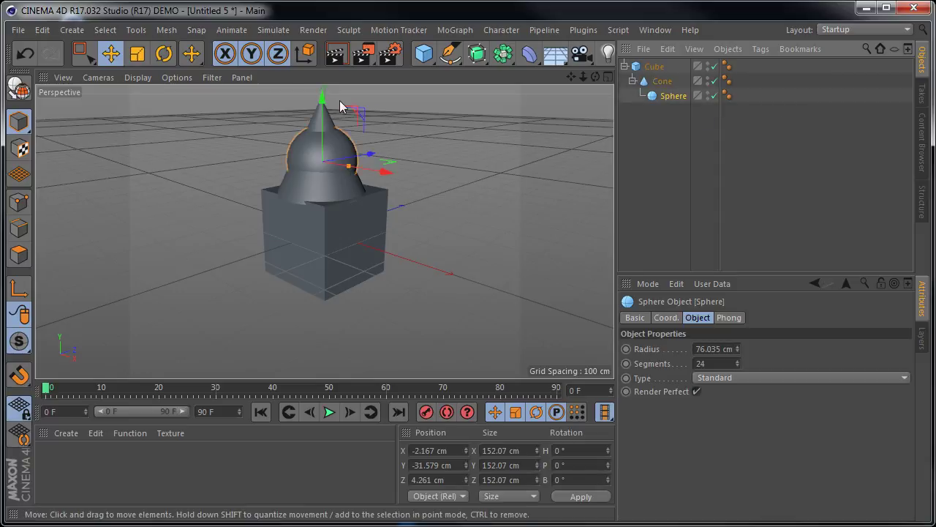
{"action": "mouse_move", "coordinate": [323, 94]}
{"action": "left_mouse_down"}
{"action": "mouse_move", "coordinate": [324, 83]}
{"action": "mouse_move", "coordinate": [329, 93]}
{"action": "left_mouse_up"}
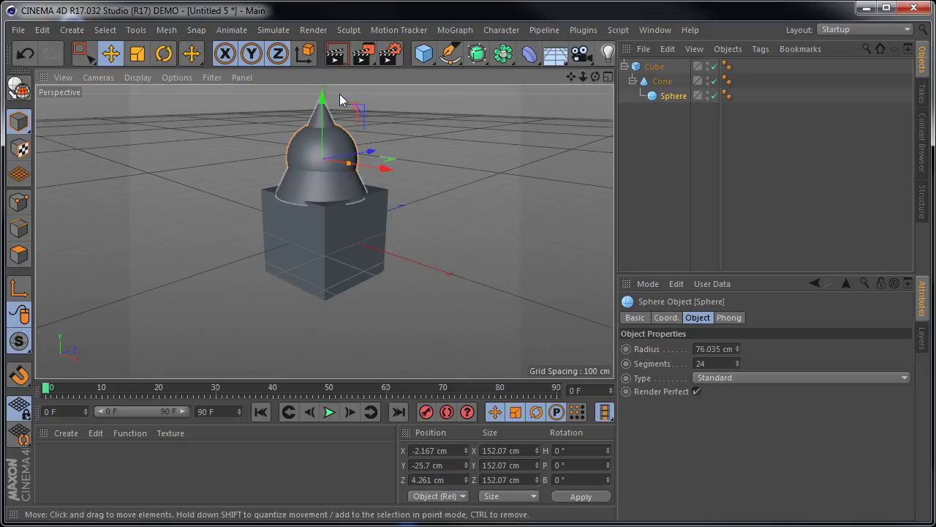
- Raise the cone slightly with its child sphere, and move the parent cube with everything beneath it to about X 37 cm
{"action": "left_click", "coordinate": [664, 83]}
{"action": "mouse_move", "coordinate": [323, 96]}
{"action": "left_mouse_down"}
{"action": "mouse_move", "coordinate": [322, 110]}
{"action": "mouse_move", "coordinate": [319, 91]}
{"action": "left_mouse_up"}
{"action": "left_click", "coordinate": [655, 67]}
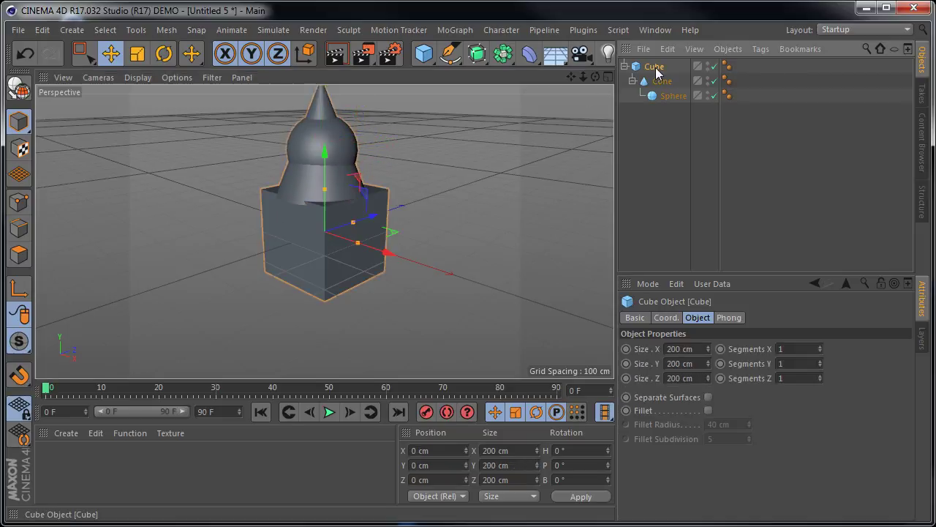
{"action": "mouse_move", "coordinate": [391, 251]}
{"action": "left_mouse_down"}
{"action": "mouse_move", "coordinate": [512, 293]}
{"action": "mouse_move", "coordinate": [371, 242]}
{"action": "mouse_move", "coordinate": [404, 254]}
{"action": "left_mouse_up"}
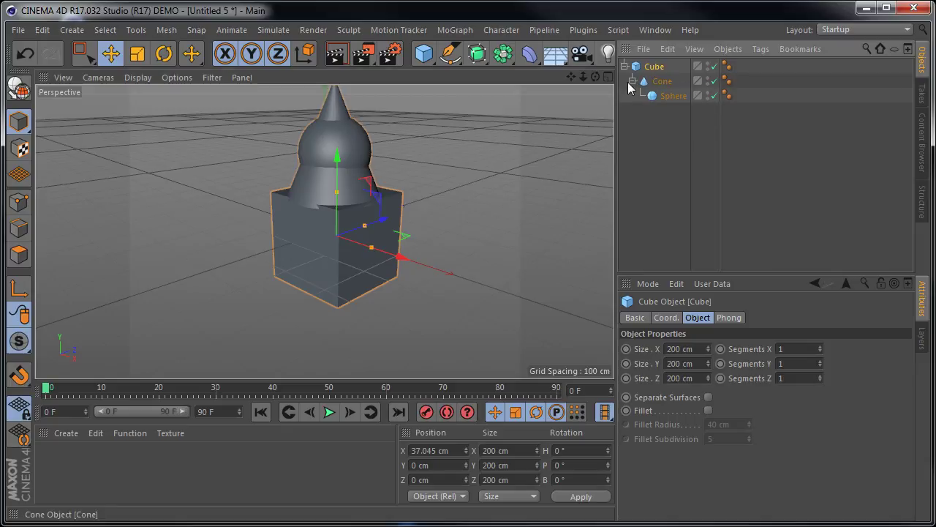
{"action": "left_click", "coordinate": [635, 141]}
{"action": "left_click", "coordinate": [647, 283]}
{"action": "left_click", "coordinate": [648, 151]}
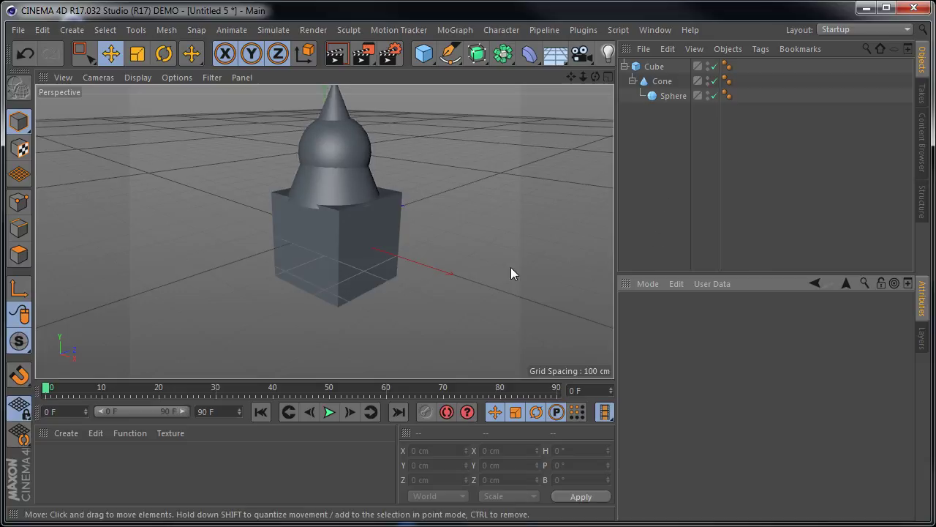
- Move the cube with its descendants to about X -0.6 cm and rotate it to a pitch of about 91°
{"action": "left_click", "coordinate": [654, 66]}
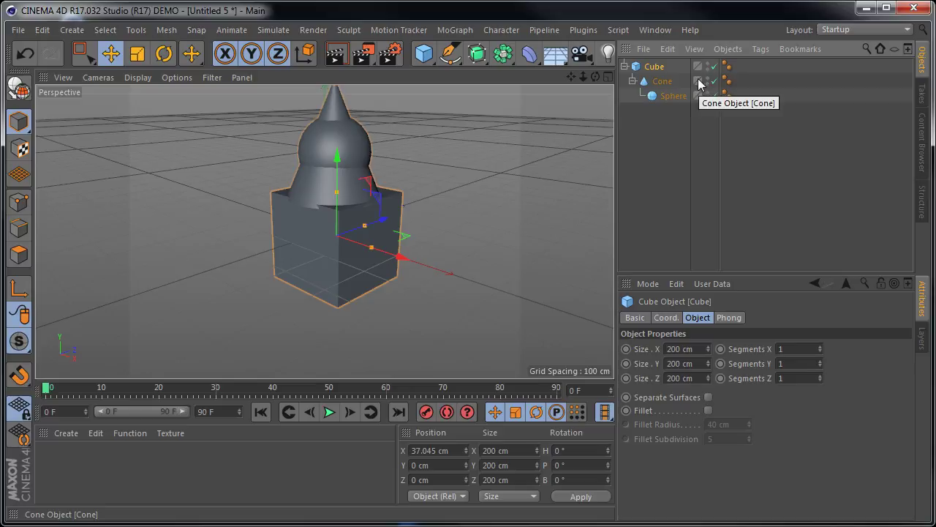
{"action": "left_click_drag", "start_coordinate": [402, 256], "coordinate": [393, 235]}
{"action": "key", "text": "r"}
{"action": "left_click_drag", "start_coordinate": [296, 205], "coordinate": [281, 313]}
- Scale up the cube together with its cone and sphere until the cube measures about 274 cm per side
{"action": "left_click", "coordinate": [141, 61]}
{"action": "left_click_drag", "start_coordinate": [250, 254], "coordinate": [236, 272]}
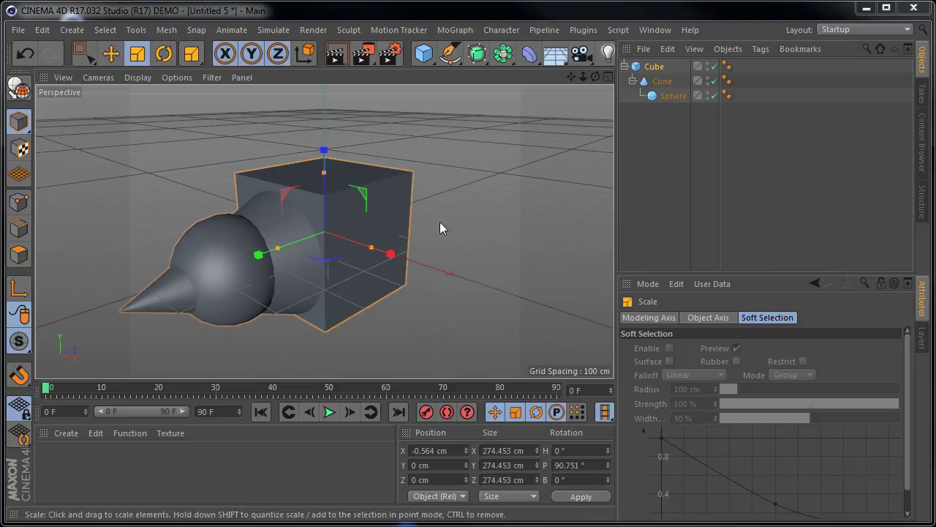
{"action": "left_click", "coordinate": [681, 143]}
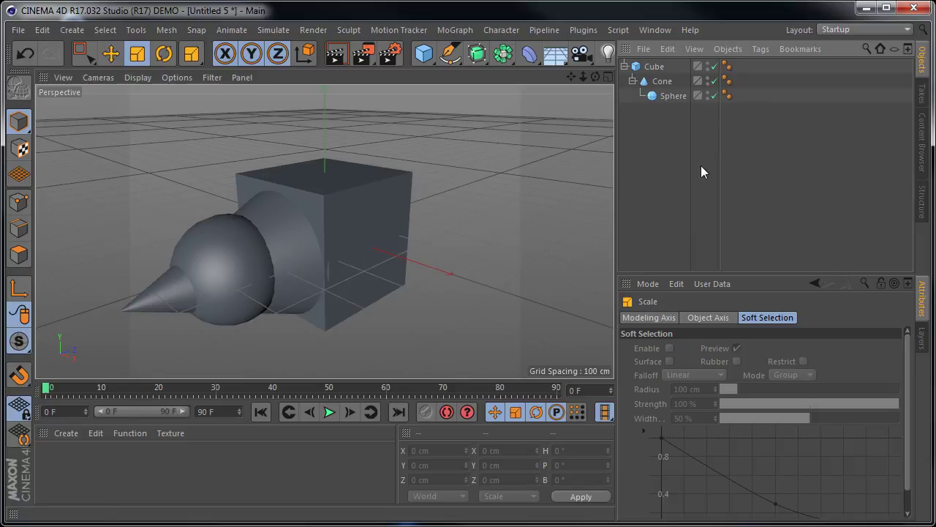
- Move the sphere out from under the cone so it is a direct child of the cube
{"action": "left_click_drag", "start_coordinate": [669, 97], "coordinate": [649, 77]}
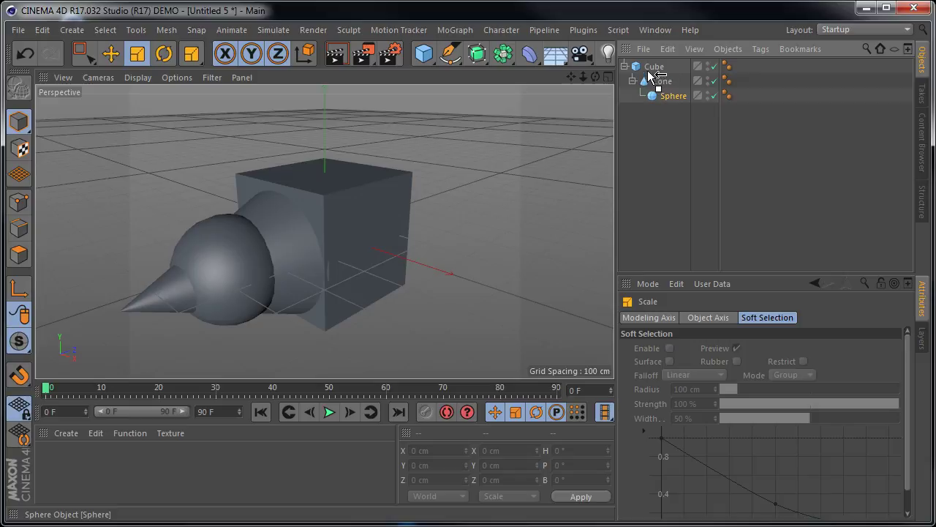
{"action": "left_click_drag", "start_coordinate": [648, 70], "coordinate": [662, 94]}
{"action": "left_click", "coordinate": [647, 68]}
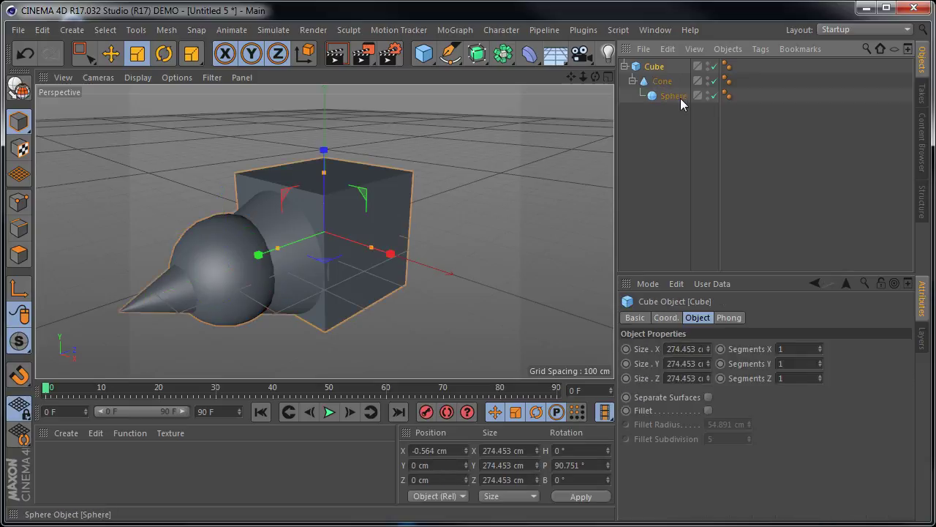
{"action": "left_click_drag", "start_coordinate": [654, 77], "coordinate": [653, 78]}
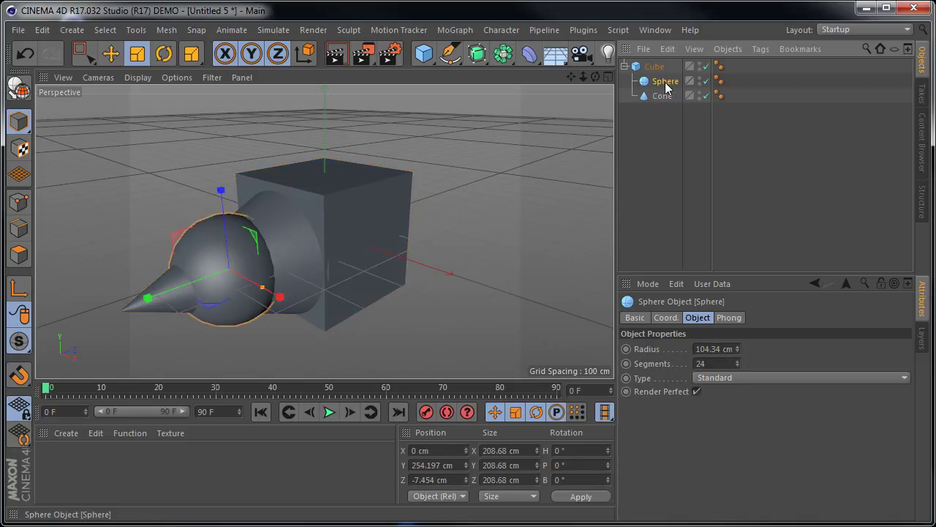
- Move the cone and the sphere separately outward from the cube along their local Y axes, with the sphere at about Y 282 cm
{"action": "left_click", "coordinate": [668, 95]}
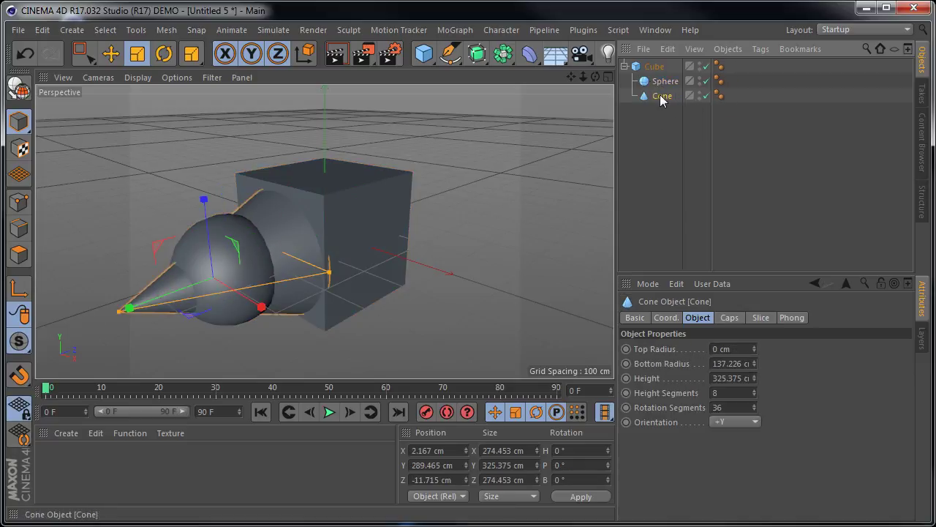
{"action": "left_click", "coordinate": [110, 53]}
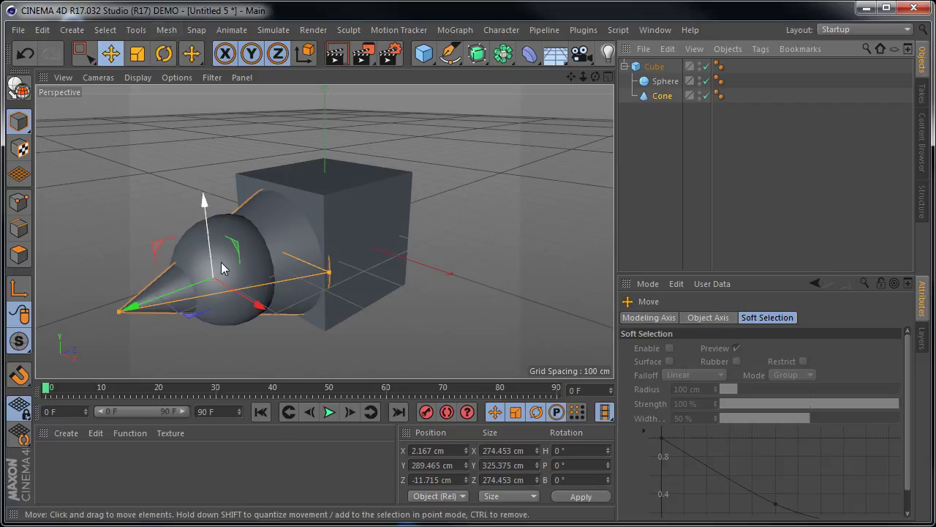
{"action": "mouse_move", "coordinate": [129, 315]}
{"action": "left_mouse_down"}
{"action": "mouse_move", "coordinate": [215, 295]}
{"action": "mouse_move", "coordinate": [109, 317]}
{"action": "mouse_move", "coordinate": [125, 318]}
{"action": "left_mouse_up"}
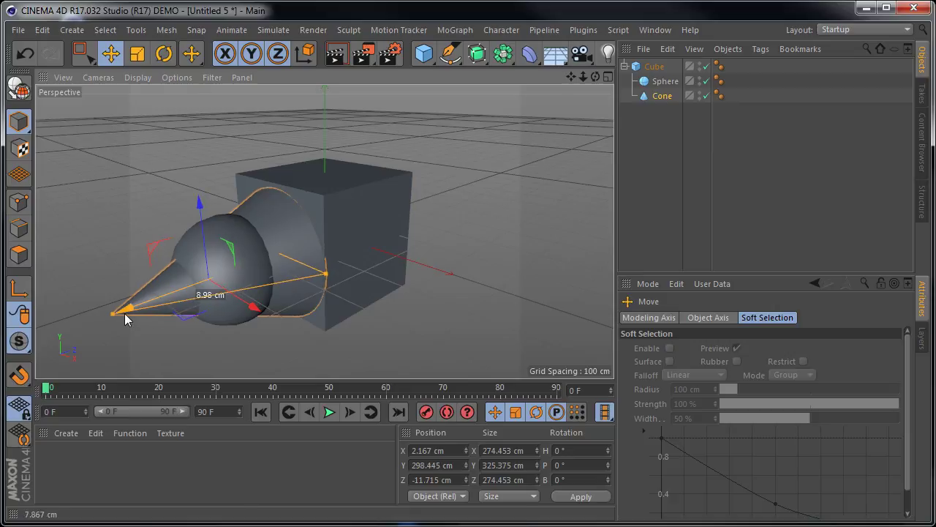
{"action": "left_click", "coordinate": [220, 263]}
{"action": "left_click_drag", "start_coordinate": [312, 278], "coordinate": [272, 256]}
{"action": "left_click", "coordinate": [119, 308]}
{"action": "mouse_move", "coordinate": [119, 308]}
{"action": "left_mouse_down"}
{"action": "mouse_move", "coordinate": [188, 303]}
{"action": "mouse_move", "coordinate": [117, 321]}
{"action": "left_mouse_up"}
{"action": "left_click", "coordinate": [229, 265]}
{"action": "left_click_drag", "start_coordinate": [186, 267], "coordinate": [143, 292]}
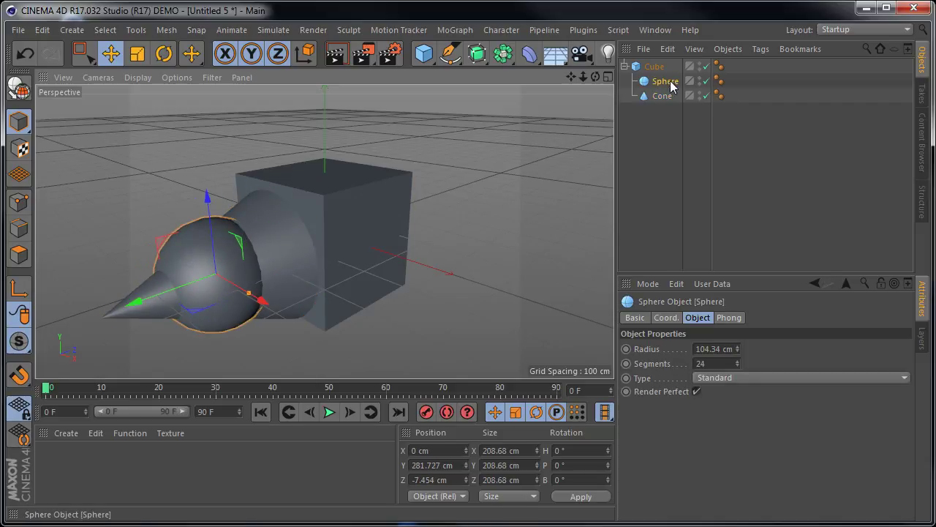
- Move the parent cube with both children along its local Y axis to about Z 191 cm
{"action": "left_click", "coordinate": [652, 67]}
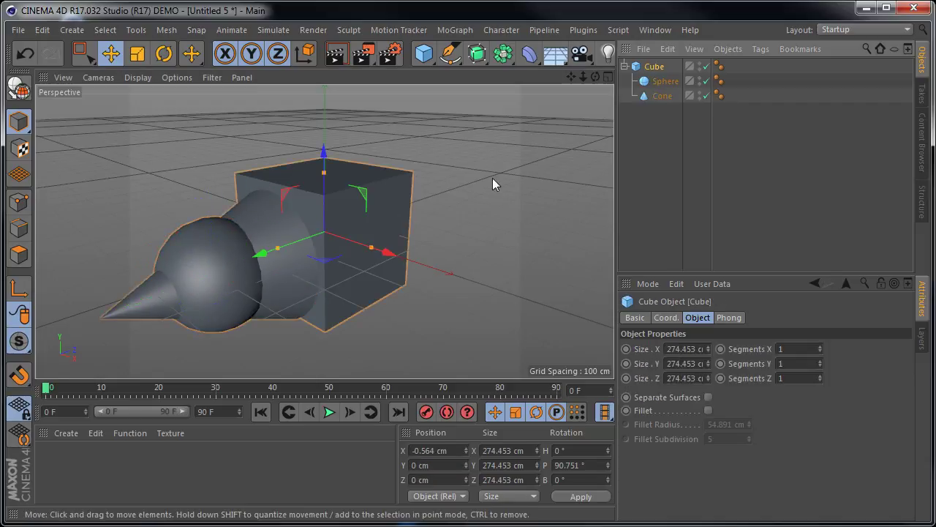
{"action": "left_click_drag", "start_coordinate": [272, 256], "coordinate": [319, 235]}
- Move only the sphere to the side of the cube opposite the cone, at about X 37 cm, Y -251 cm
{"action": "left_click", "coordinate": [662, 81]}
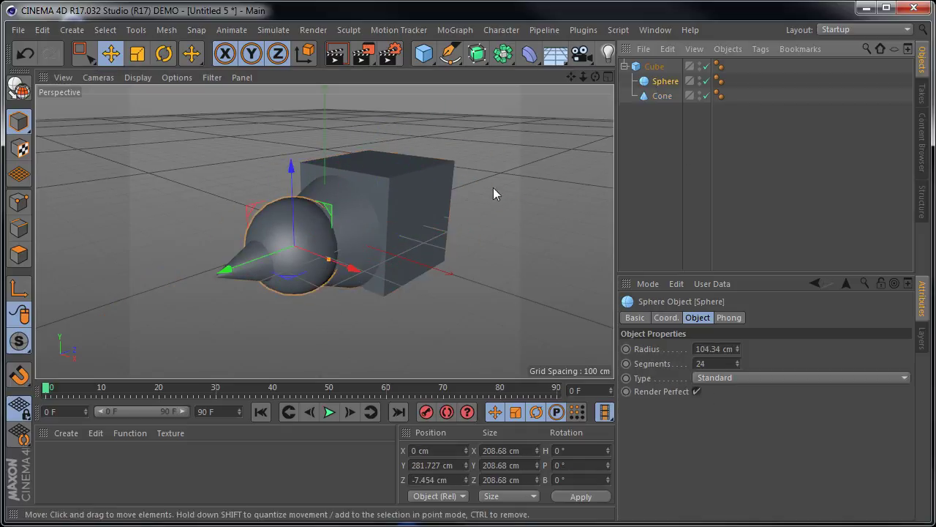
{"action": "left_click_drag", "start_coordinate": [353, 267], "coordinate": [505, 309]}
{"action": "left_click_drag", "start_coordinate": [403, 341], "coordinate": [556, 264]}
{"action": "left_click_drag", "start_coordinate": [608, 244], "coordinate": [480, 205]}
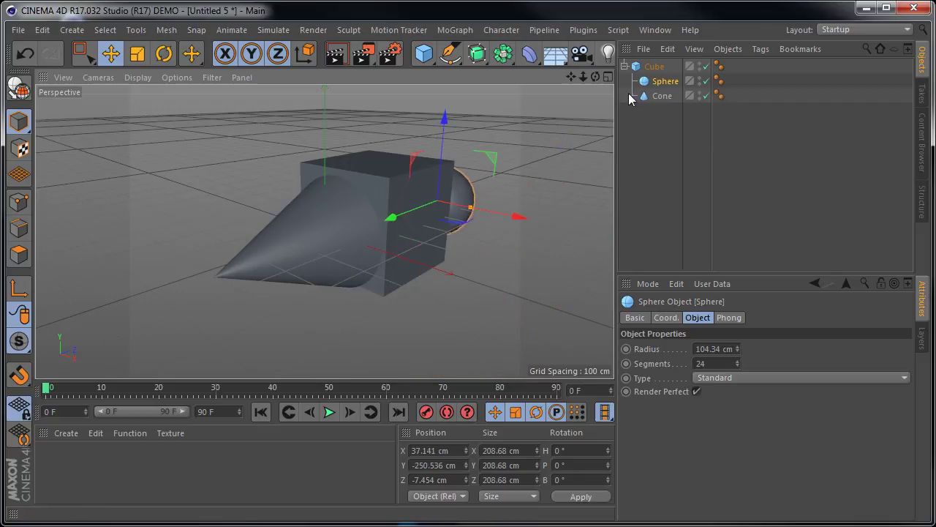
- Rotate the cube with its children to a bank of 130° and move it to about X -123 cm, Z 88 cm
{"action": "left_click", "coordinate": [655, 67]}
{"action": "left_click_drag", "start_coordinate": [319, 232], "coordinate": [336, 242]}
{"action": "key", "text": "r"}
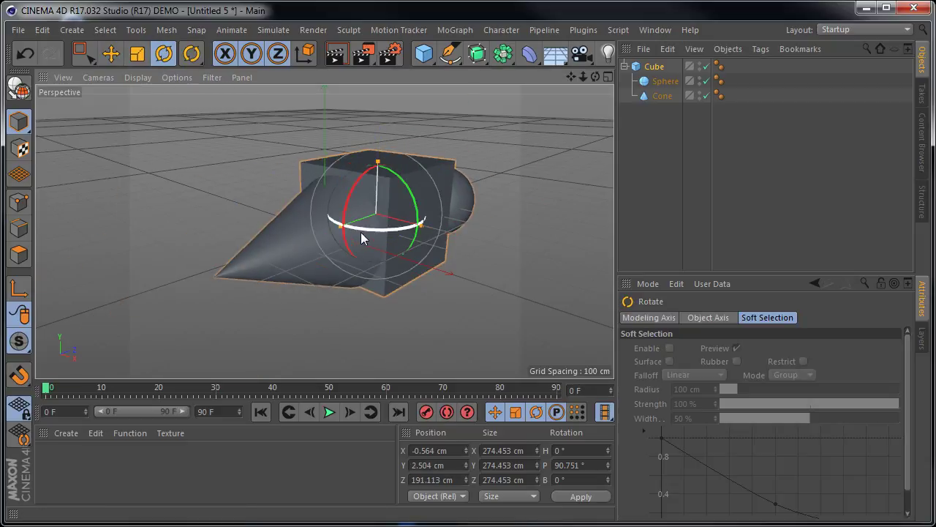
{"action": "left_click_drag", "start_coordinate": [358, 230], "coordinate": [397, 203]}
{"action": "left_click", "coordinate": [110, 53]}
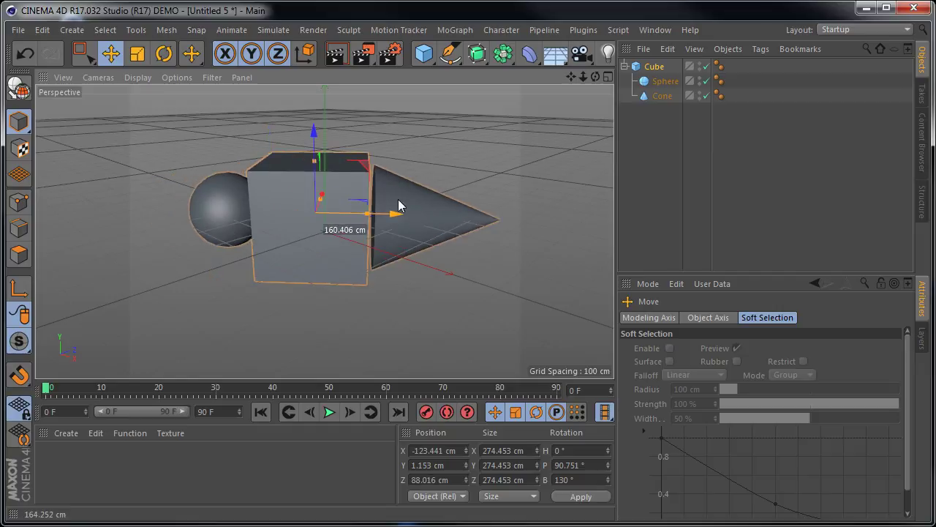
{"action": "left_click", "coordinate": [677, 168]}
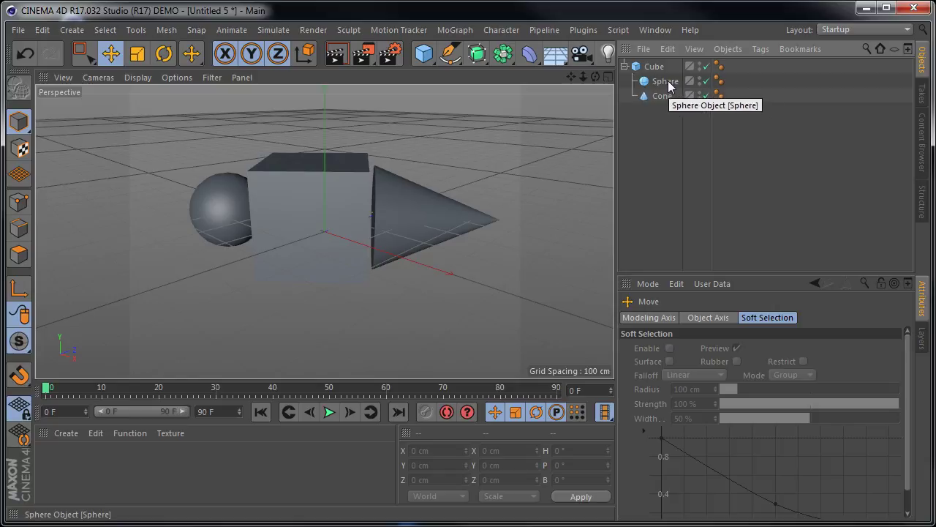
- Take the sphere out of the cube's hierarchy as an independent object, and collapse and re-expand the cube's children
{"action": "left_click_drag", "start_coordinate": [666, 81], "coordinate": [683, 110]}
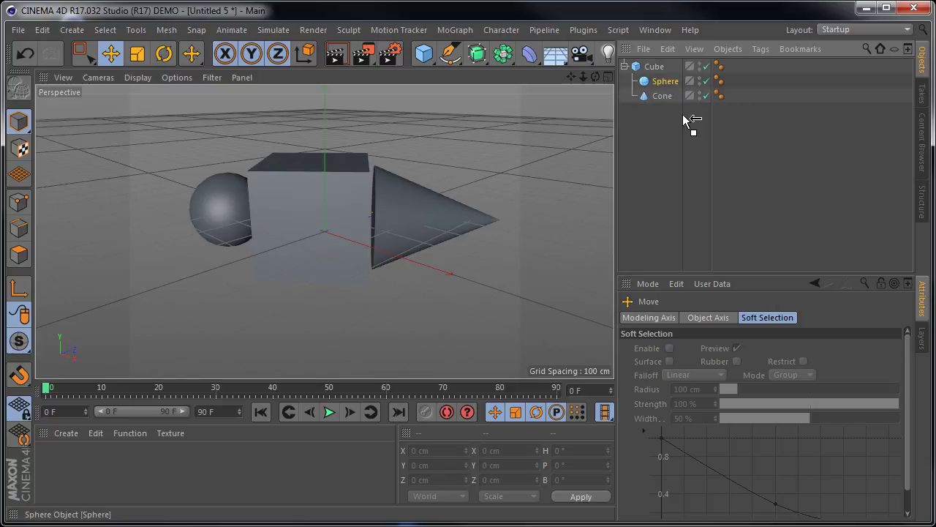
{"action": "left_click_drag", "start_coordinate": [625, 169], "coordinate": [623, 167]}
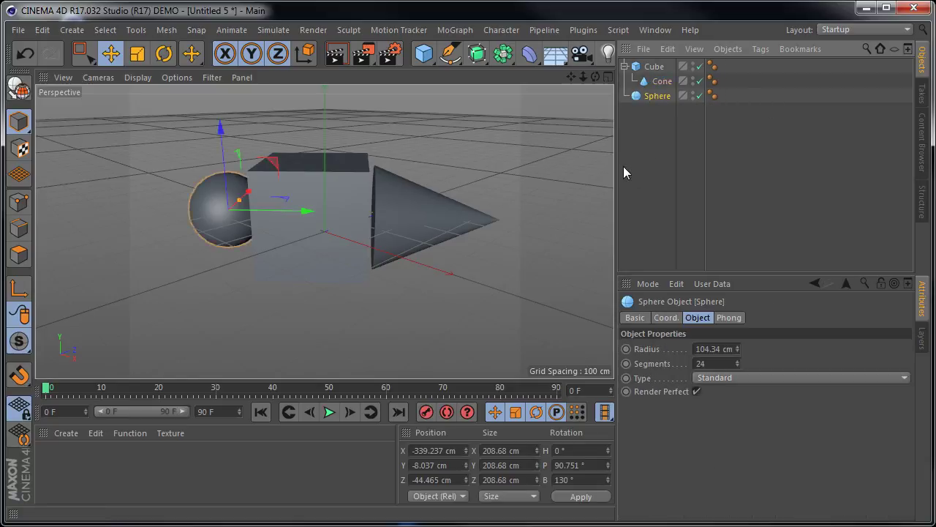
{"action": "left_click", "coordinate": [625, 66]}
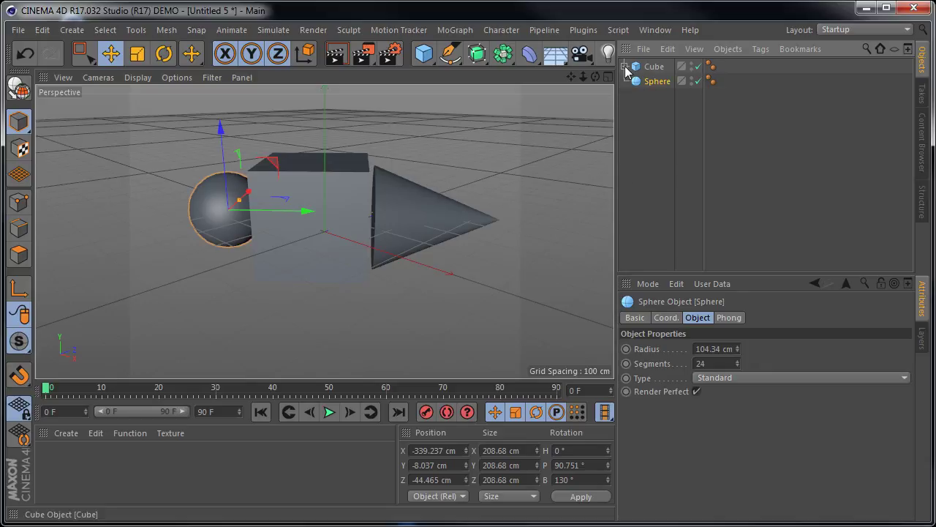
{"action": "left_click", "coordinate": [648, 121]}
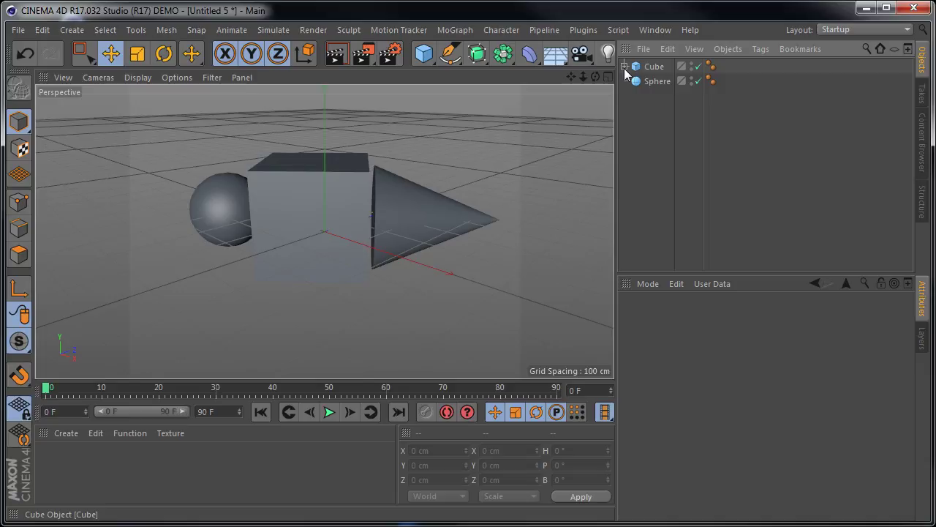
{"action": "left_click", "coordinate": [625, 68]}
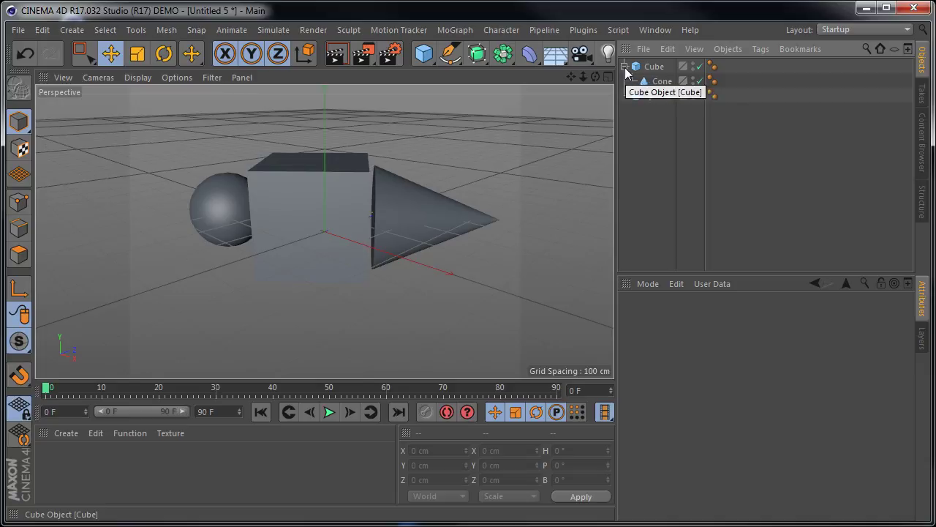
- Collapse the cube's hierarchy and nudge the independent sphere along its local Y axis to about X -335 cm, Z -41 cm
{"action": "left_click", "coordinate": [626, 67]}
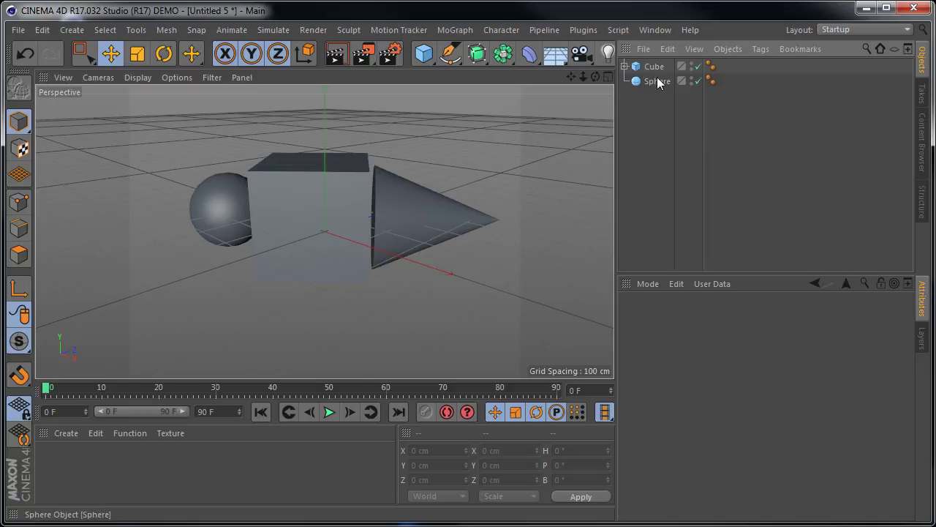
{"action": "left_click", "coordinate": [657, 81]}
{"action": "mouse_move", "coordinate": [303, 210]}
{"action": "left_mouse_down"}
{"action": "mouse_move", "coordinate": [256, 207]}
{"action": "mouse_move", "coordinate": [311, 209]}
{"action": "left_mouse_up"}
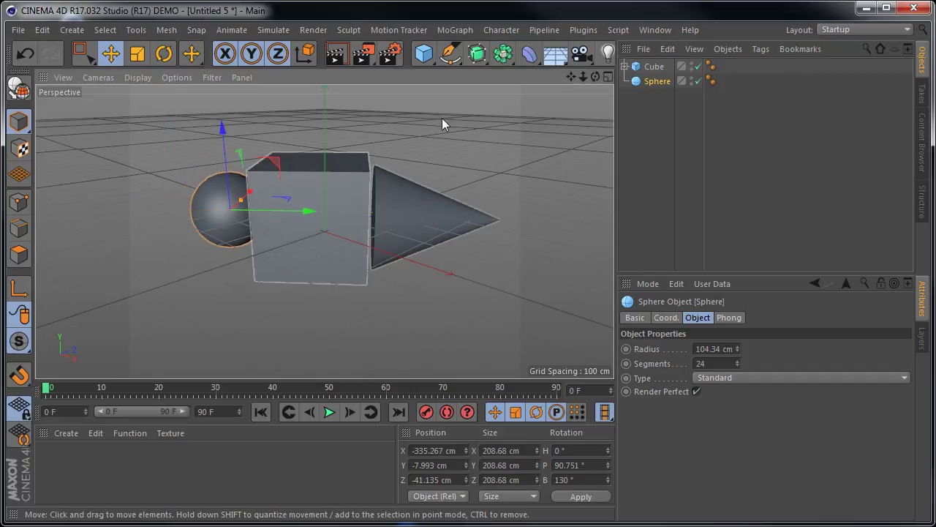
{"action": "left_click", "coordinate": [658, 121]}
- Copy and paste the sphere, place the duplicate after the original in the object hierarchy, and delete that duplicate
{"action": "left_click", "coordinate": [657, 82]}
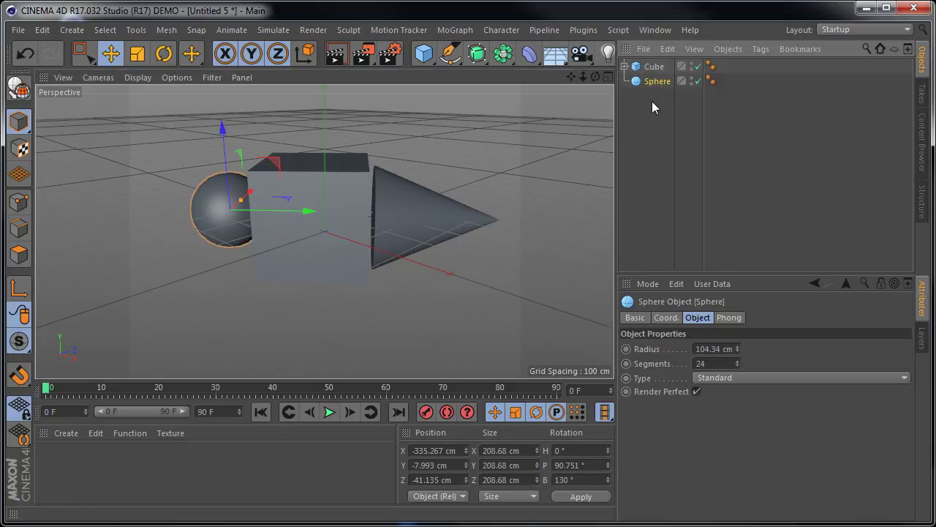
{"action": "key", "text": "ctrl+c"}
{"action": "key", "text": "ctrl+v"}
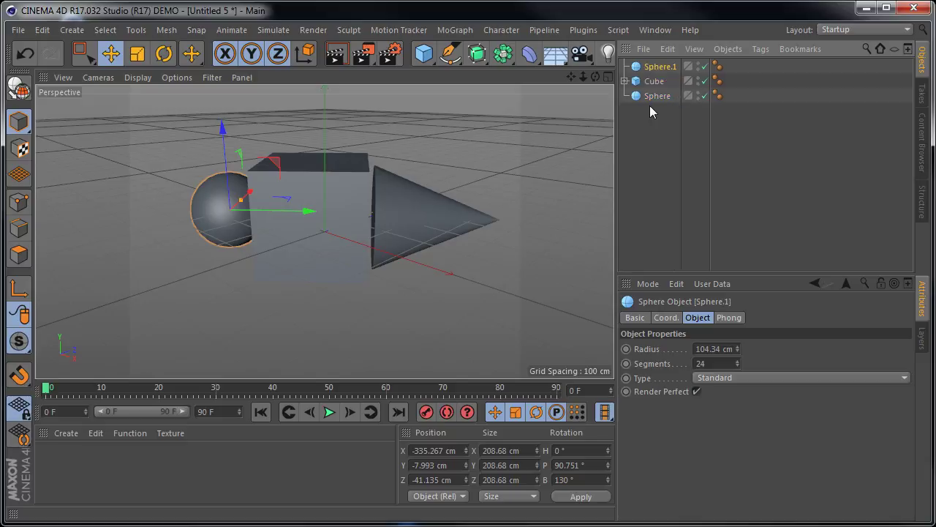
{"action": "left_click_drag", "start_coordinate": [654, 69], "coordinate": [661, 105]}
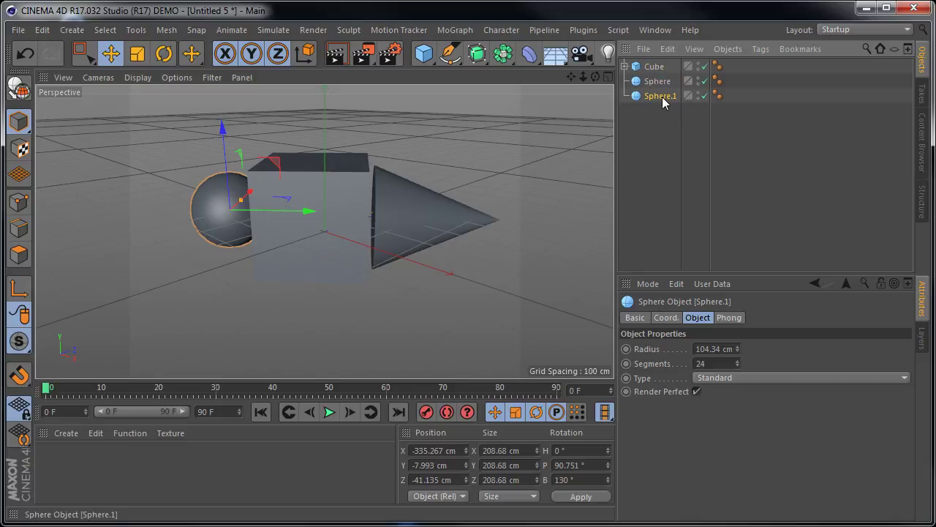
{"action": "key", "text": "Delete"}
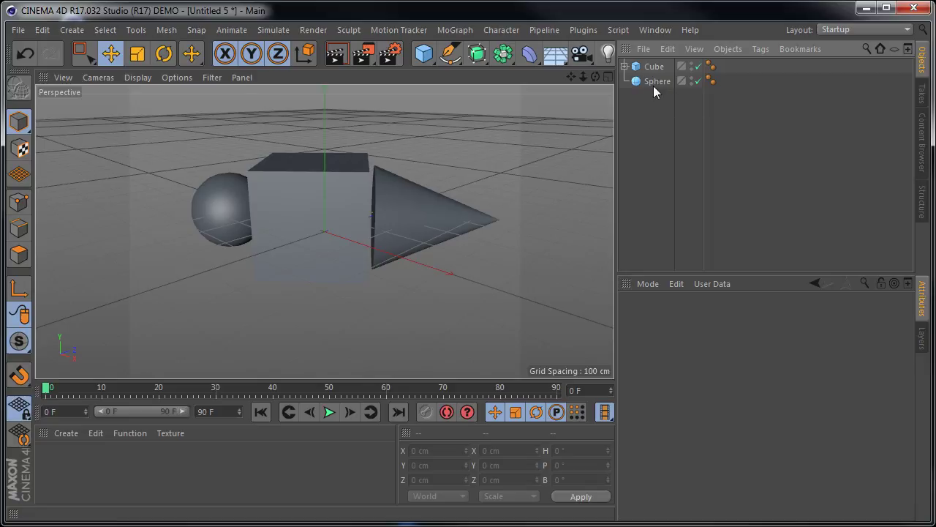
- Duplicate the sphere directly within the object hierarchy without copy and paste, and delete the copy
{"action": "left_click", "coordinate": [656, 81]}
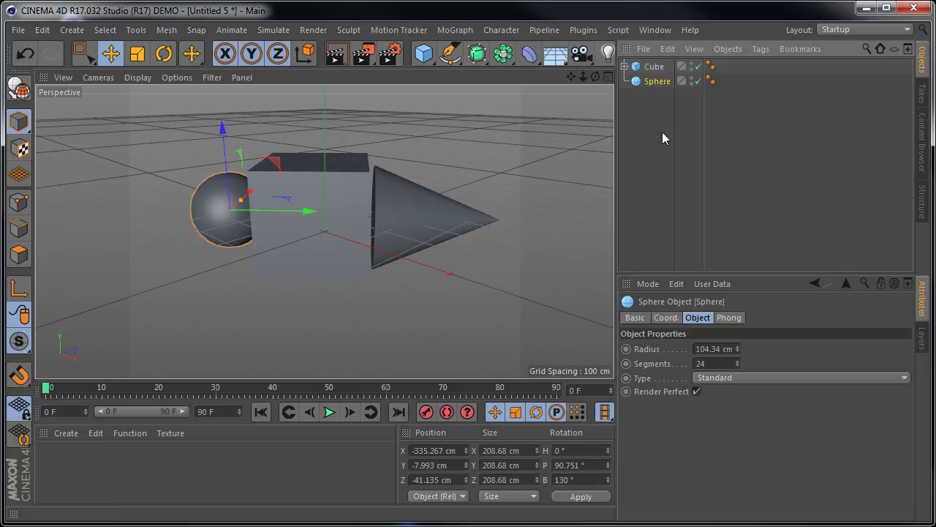
{"action": "mouse_move", "coordinate": [656, 82]}
{"action": "left_mouse_down"}
{"action": "mouse_move", "coordinate": [652, 119]}
{"action": "mouse_move", "coordinate": [655, 86]}
{"action": "left_mouse_up"}
{"action": "left_click_drag", "start_coordinate": [662, 101], "coordinate": [668, 144]}
{"action": "key", "text": "Delete"}
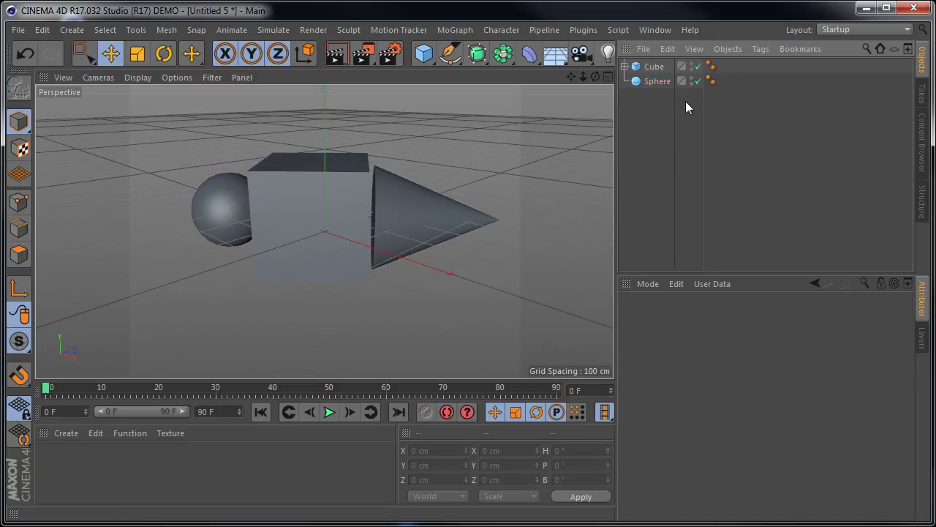
- Make a kept duplicate of the sphere directly in the object hierarchy, placed just after the original
{"action": "left_click", "coordinate": [220, 203]}
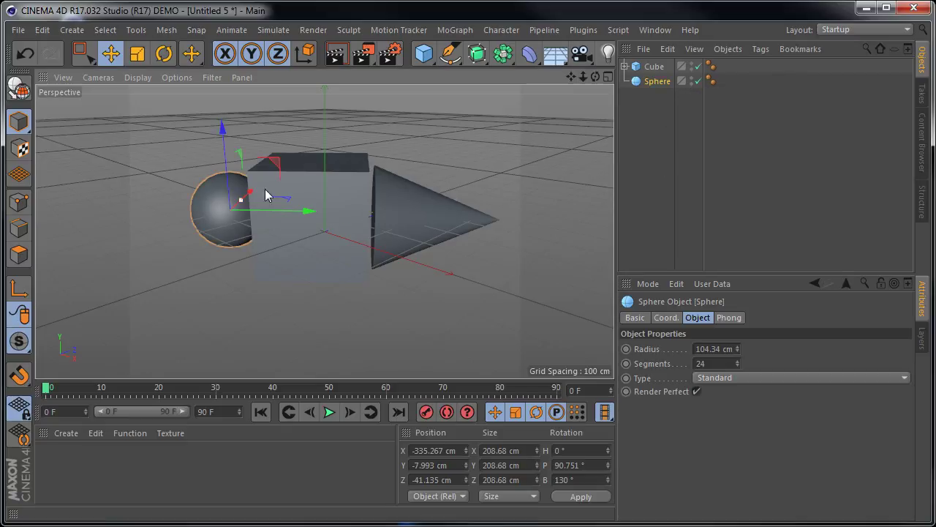
{"action": "left_click", "coordinate": [657, 86]}
{"action": "left_click_drag", "start_coordinate": [656, 85], "coordinate": [649, 144]}
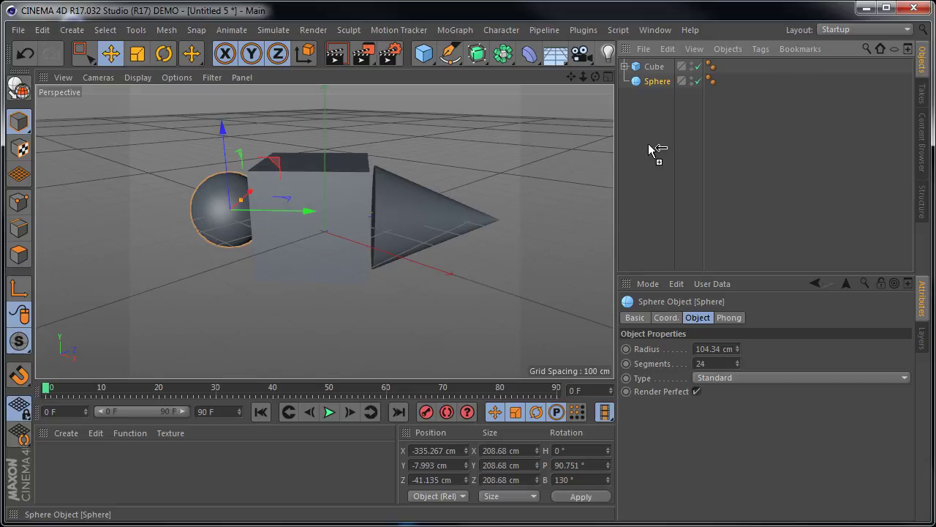
{"action": "left_click_drag", "start_coordinate": [649, 144], "coordinate": [649, 145], "text": "ctrl"}
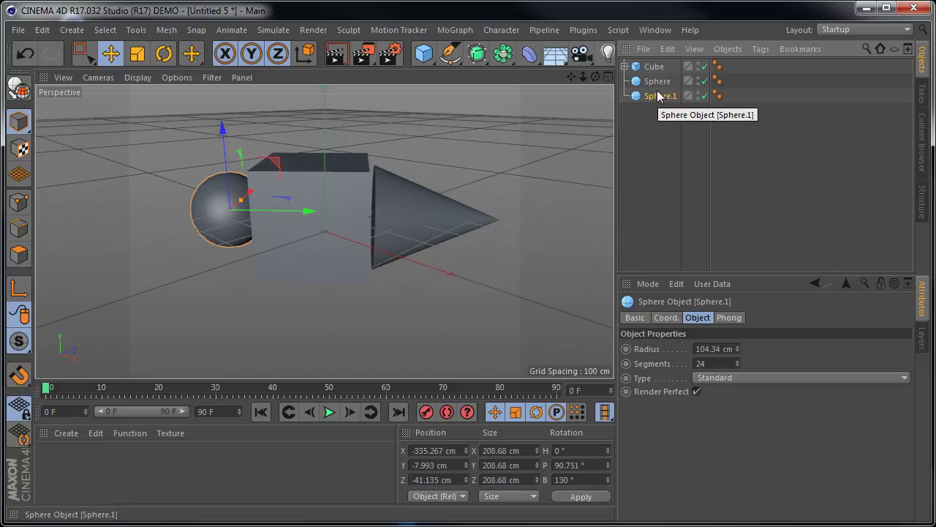
- Duplicate the cube hierarchy and both spheres together and move the copies along local Y to about X 22 cm, Z 234 cm
{"action": "left_click", "coordinate": [654, 67], "text": "shift"}
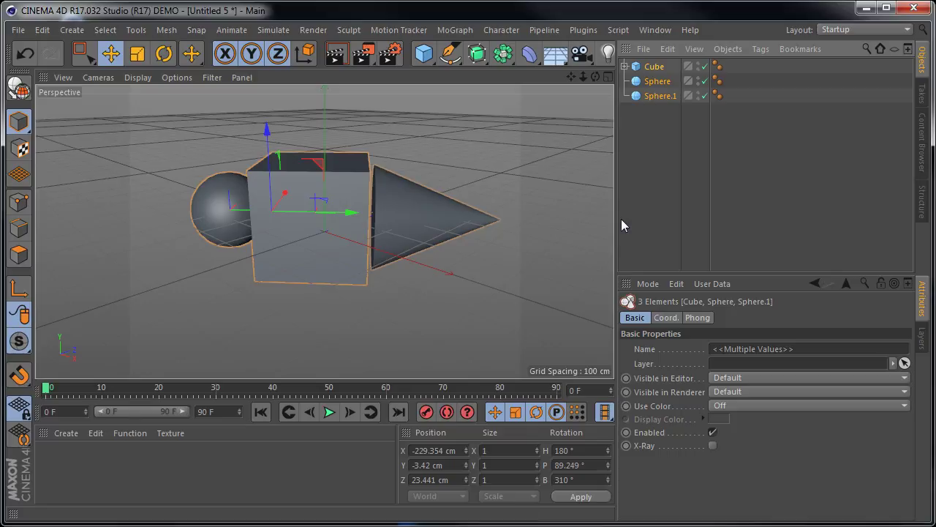
{"action": "left_click_drag", "start_coordinate": [650, 99], "coordinate": [640, 231]}
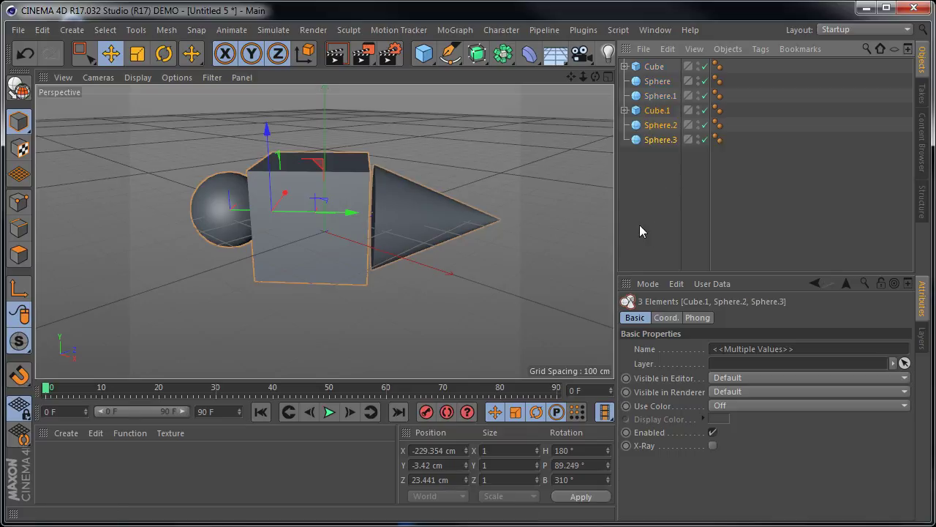
{"action": "left_click_drag", "start_coordinate": [351, 211], "coordinate": [474, 251]}
{"action": "left_click", "coordinate": [665, 194]}
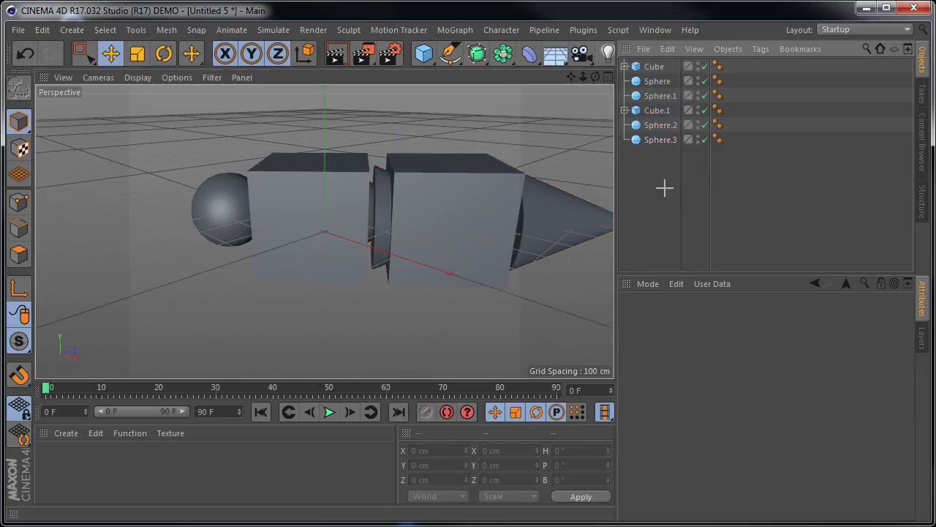
- Delete the duplicated cube hierarchy together with its two duplicated spheres
{"action": "left_click", "coordinate": [657, 113]}
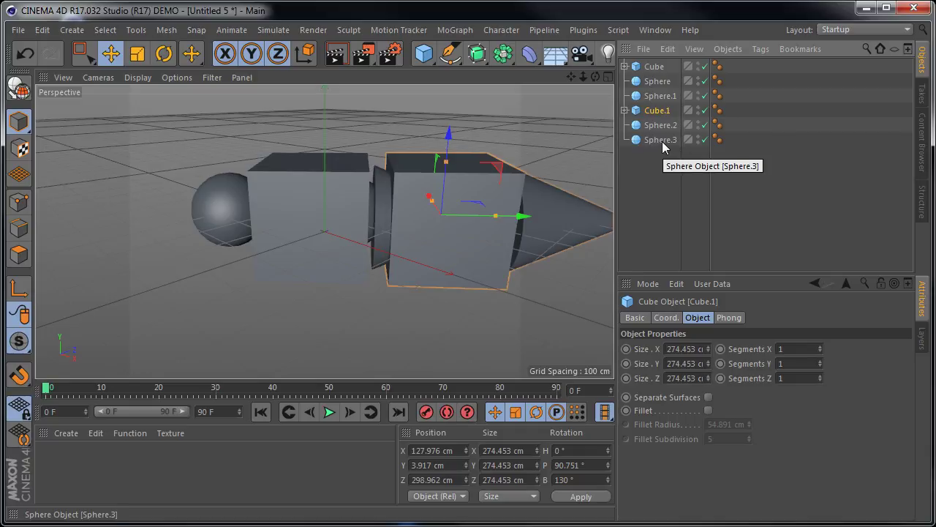
{"action": "left_click", "coordinate": [662, 141], "text": "shift"}
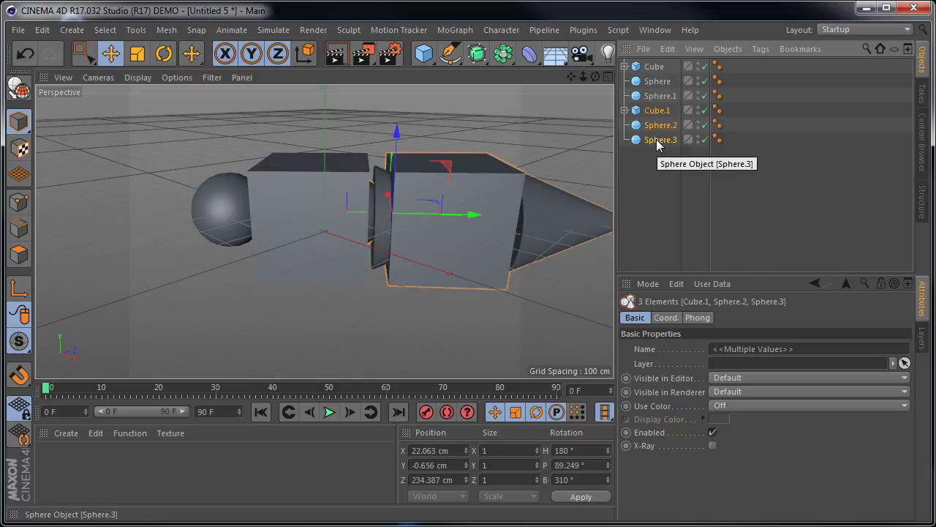
{"action": "key", "text": "Delete"}
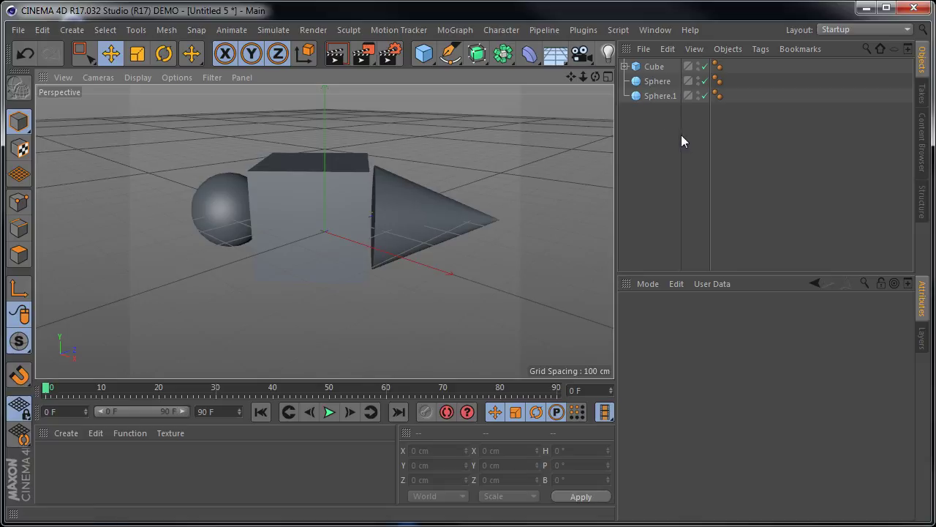
- Move only the cone along its local Y axis toward the cube, to about Y 299 cm, and clear the selection
{"action": "left_click", "coordinate": [412, 215]}
{"action": "left_click", "coordinate": [552, 175]}
{"action": "left_click", "coordinate": [444, 215]}
{"action": "left_click_drag", "start_coordinate": [515, 218], "coordinate": [511, 224]}
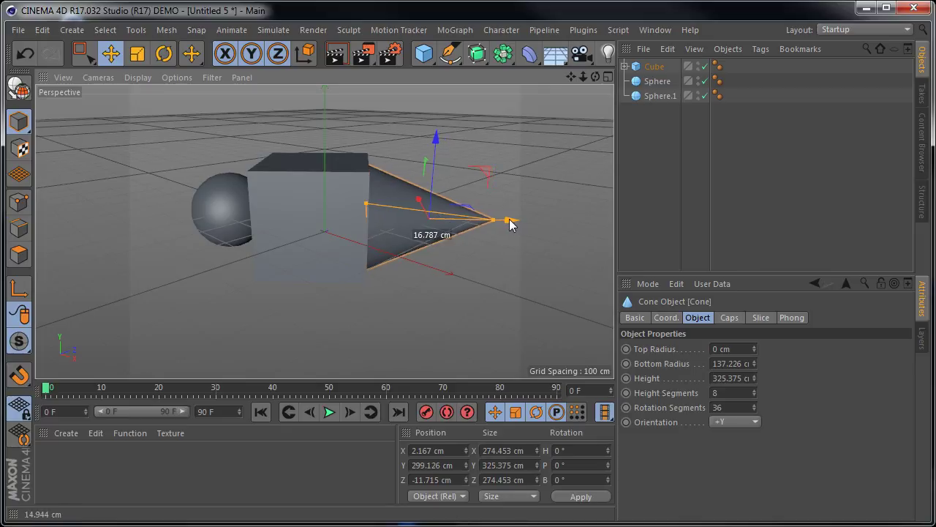
{"action": "left_click", "coordinate": [498, 276]}
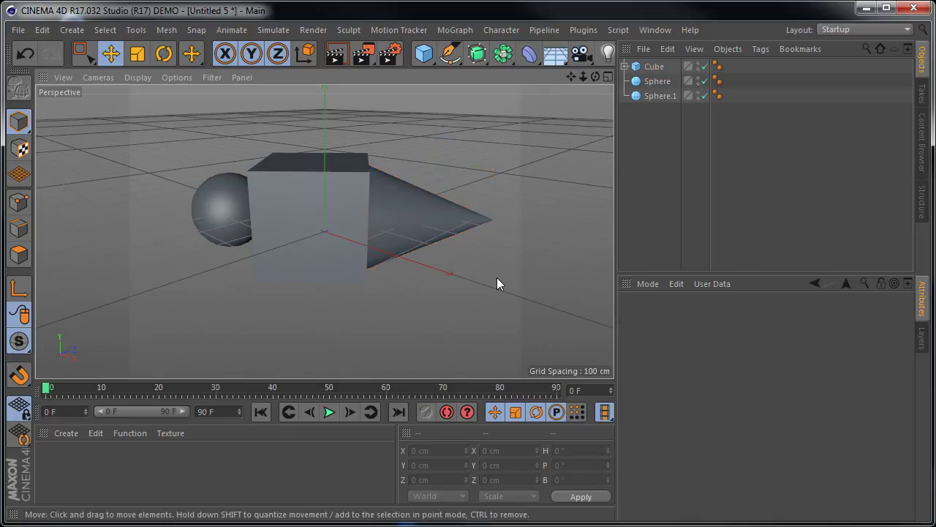